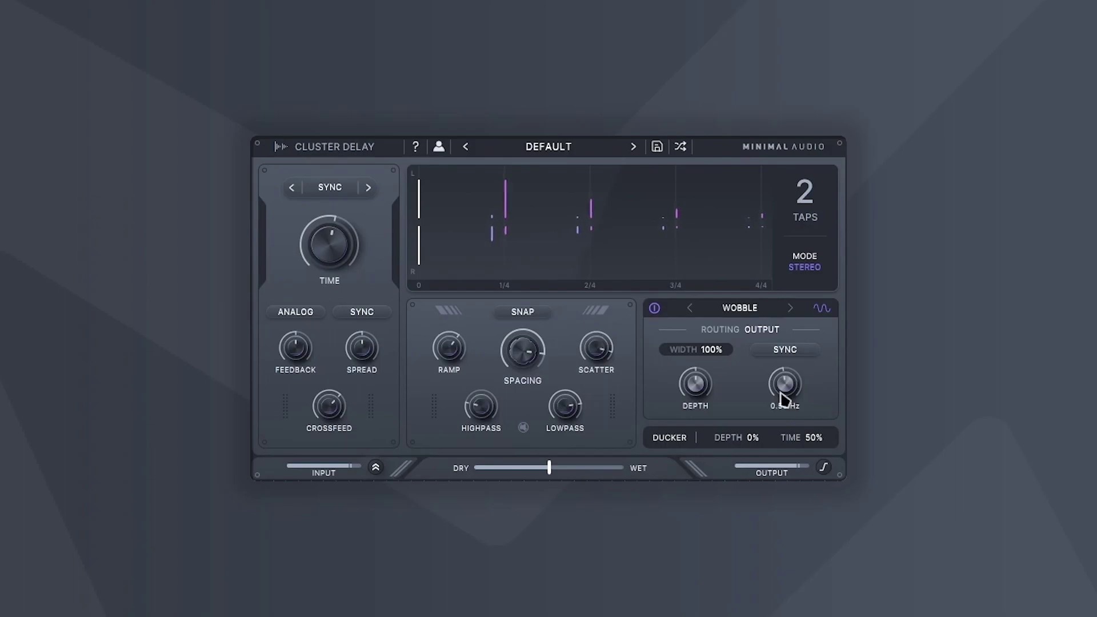
# Step: Reset the tap spacing to its default so the taps sit evenly
pyautogui.moveTo(585, 343)
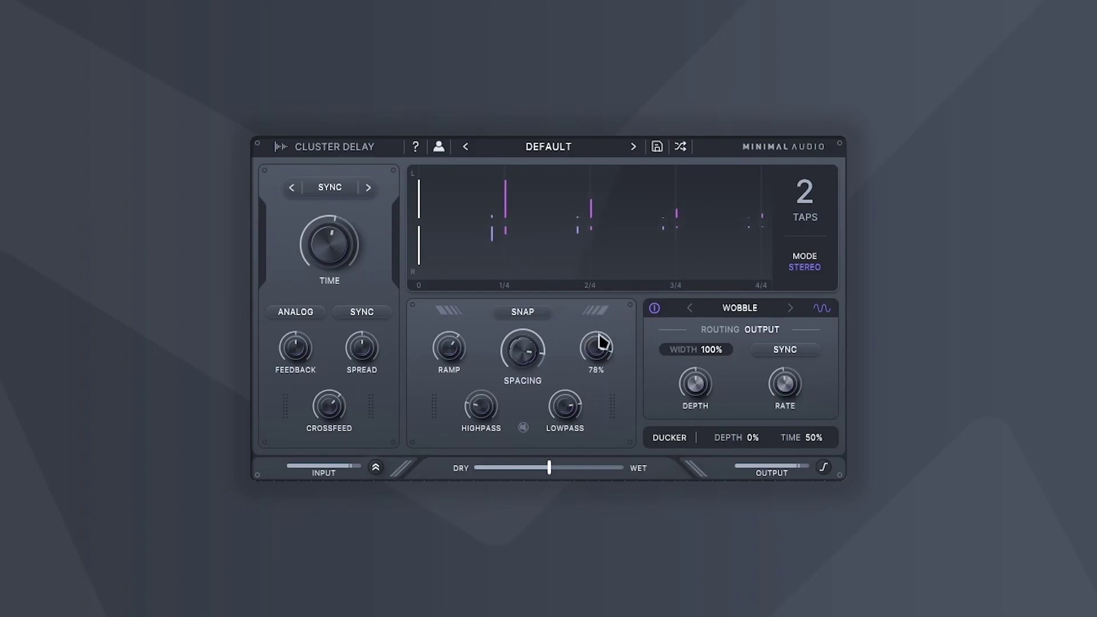
pyautogui.moveTo(566, 326)
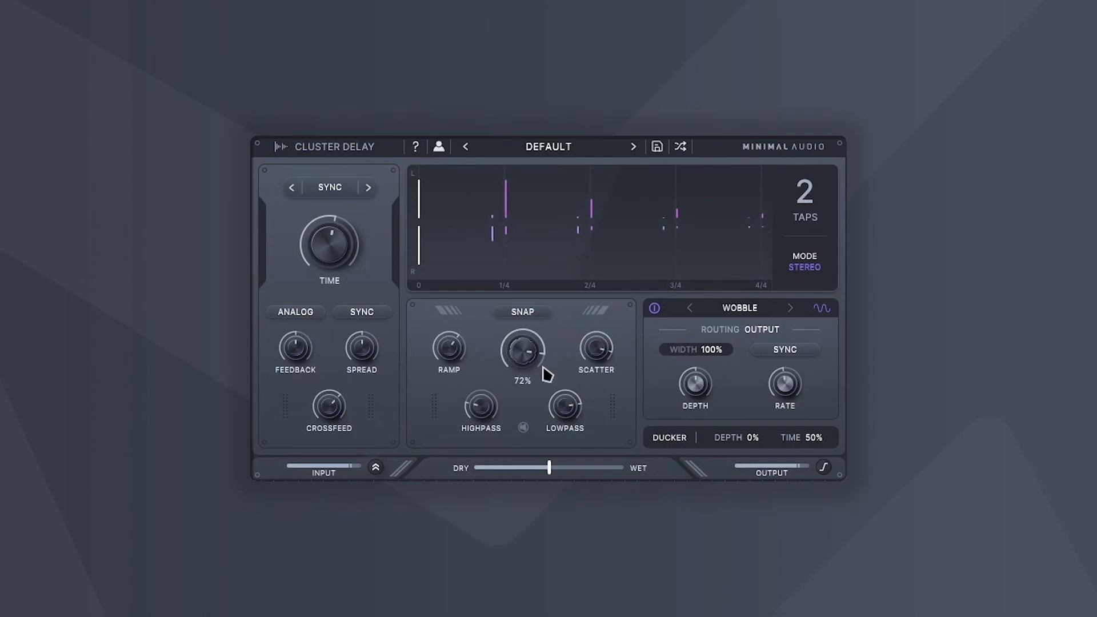
pyautogui.doubleClick(522, 357)
# Step: Check the modulation effect types, toggle the Input option, and bypass the Wobble module
pyautogui.click(740, 308)
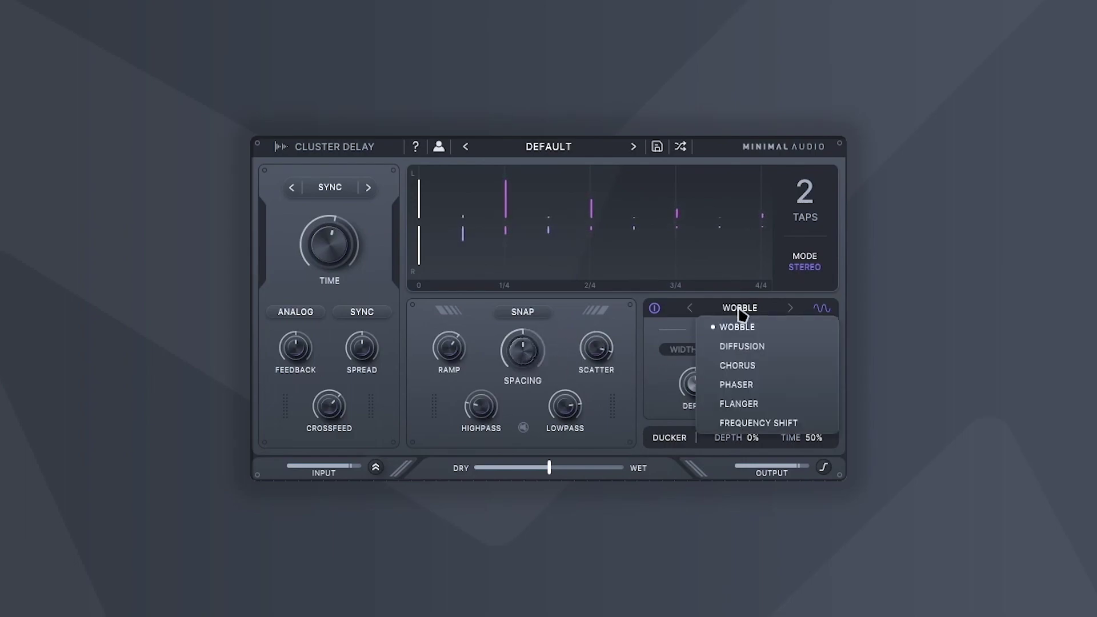
pyautogui.moveTo(448, 350)
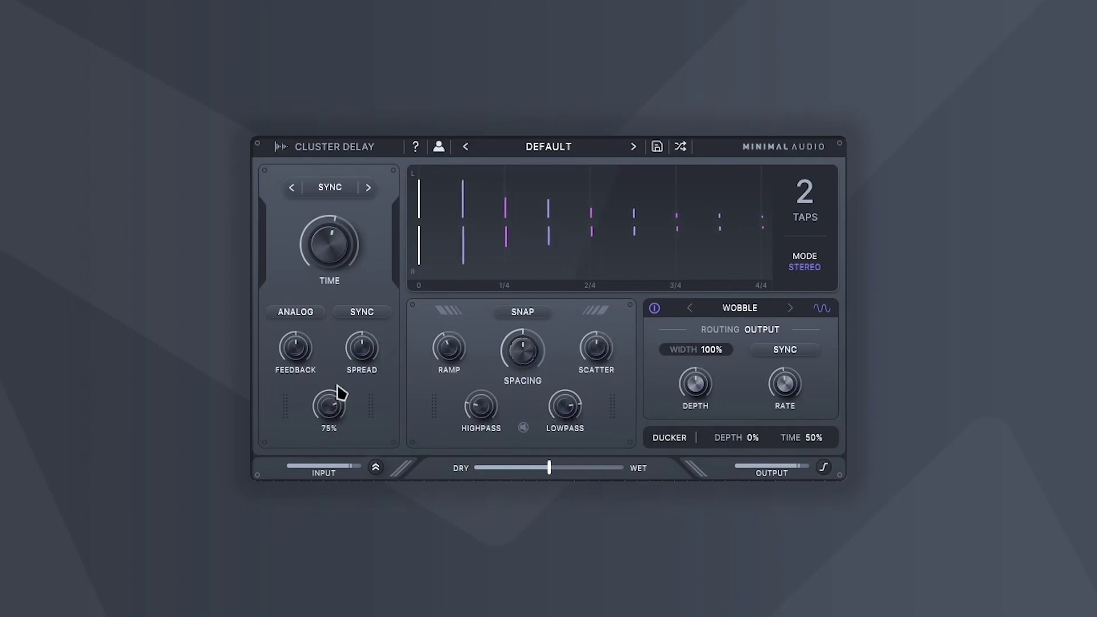
pyautogui.click(375, 467)
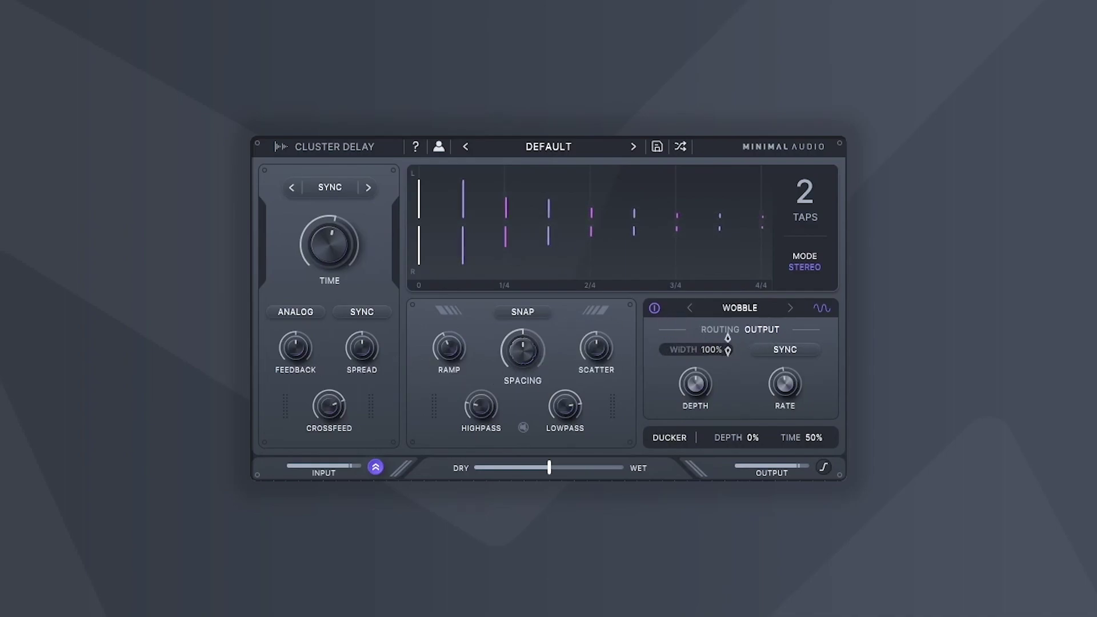
pyautogui.moveTo(673, 373)
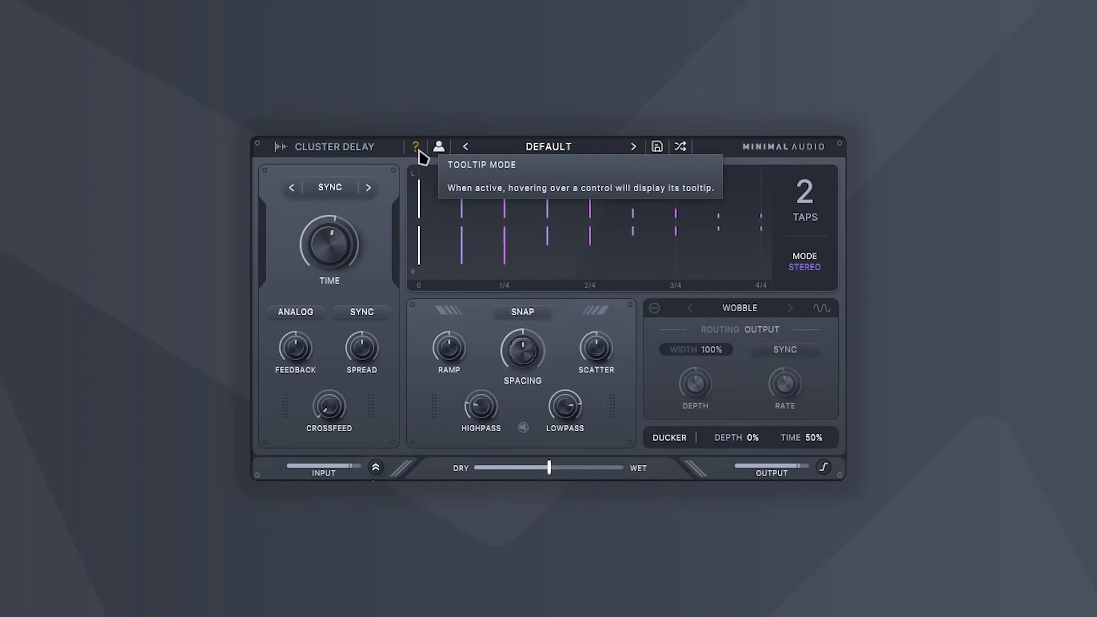
pyautogui.click(417, 149)
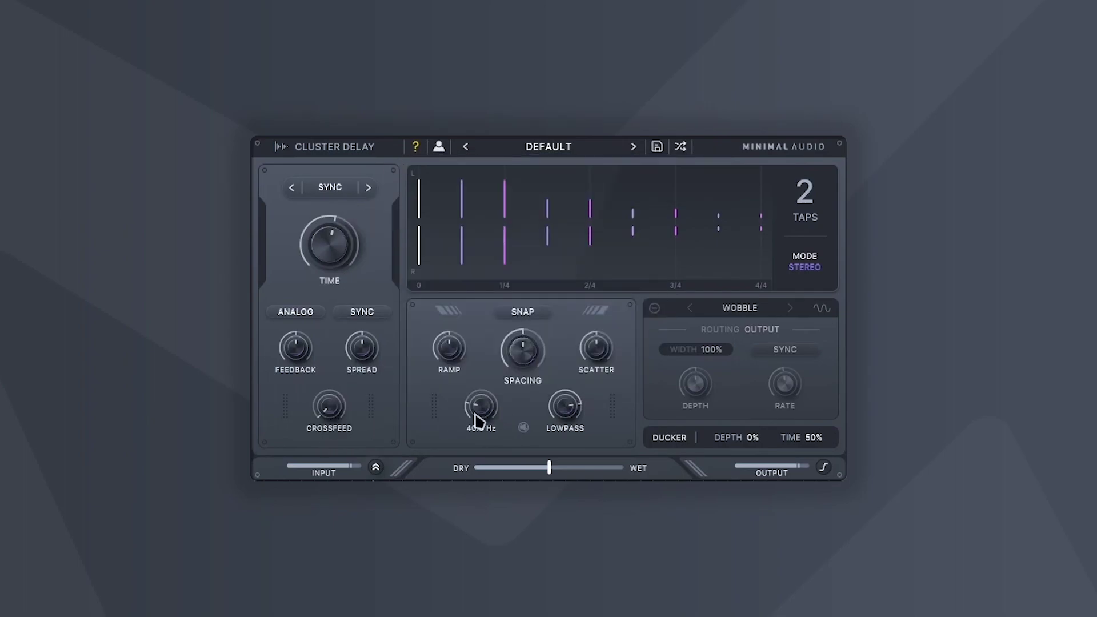
pyautogui.click(416, 150)
pyautogui.click(548, 149)
pyautogui.moveTo(563, 203)
pyautogui.moveTo(562, 226)
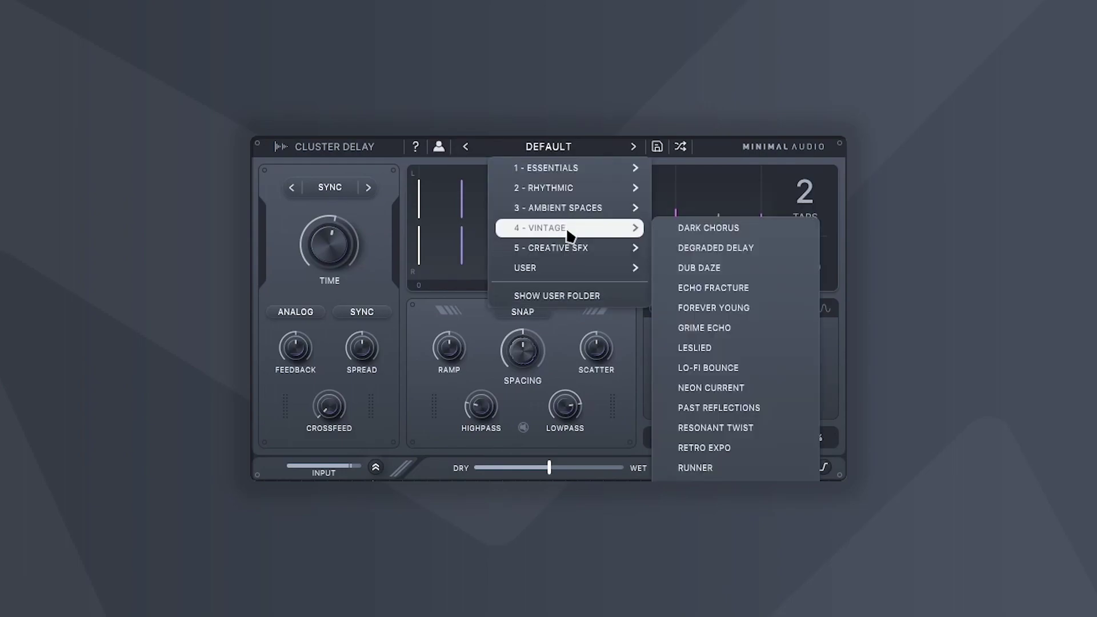
pyautogui.click(707, 270)
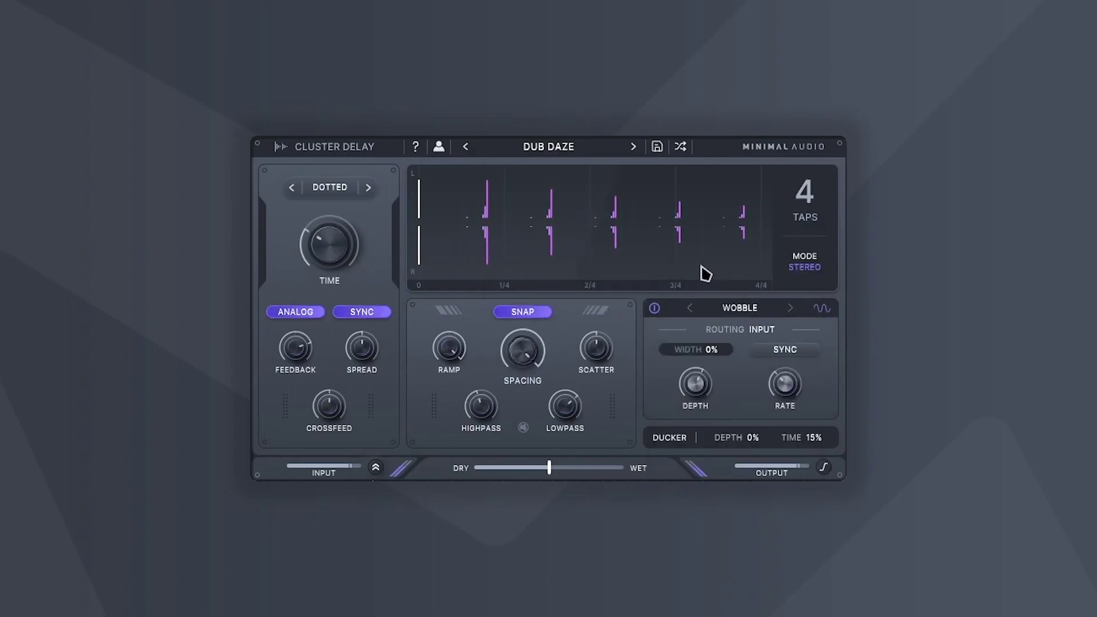
pyautogui.moveTo(597, 388)
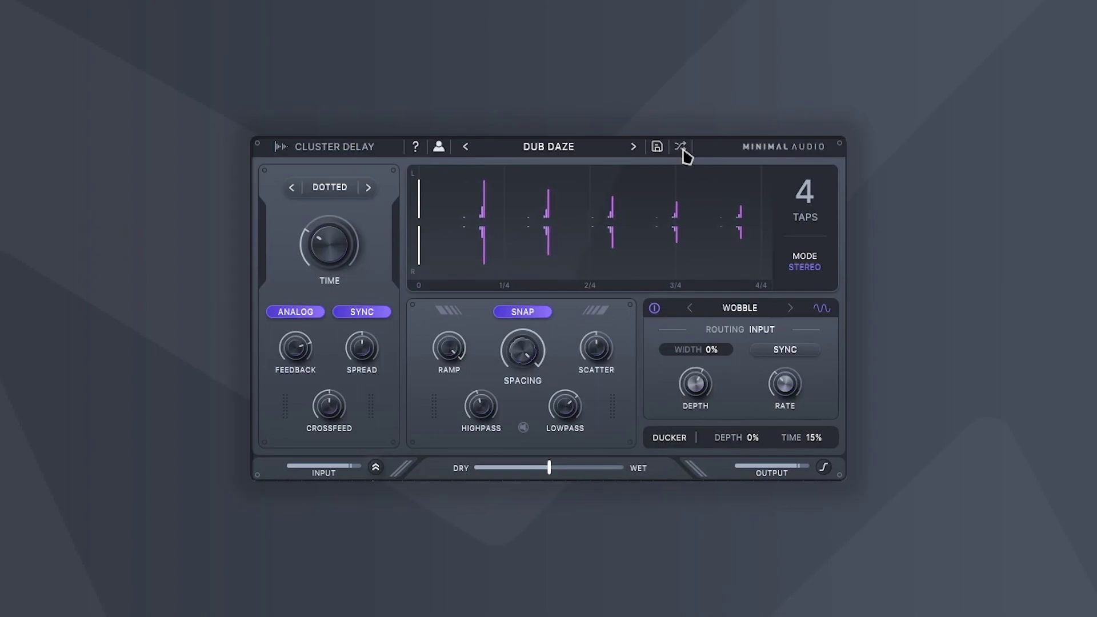
pyautogui.click(561, 147)
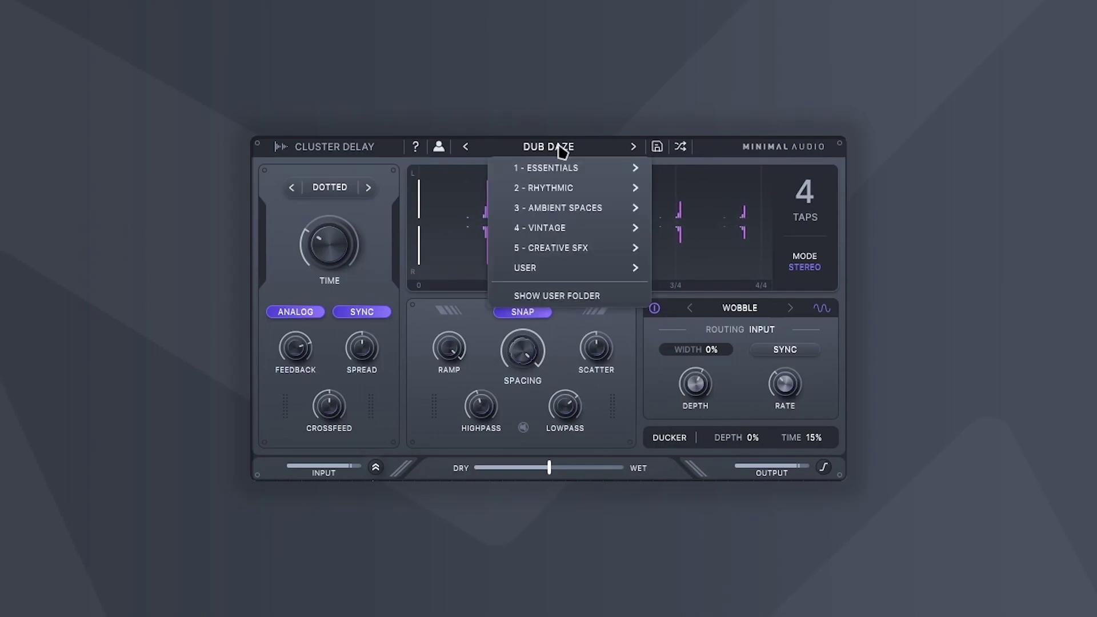
pyautogui.moveTo(583, 234)
pyautogui.click(681, 148)
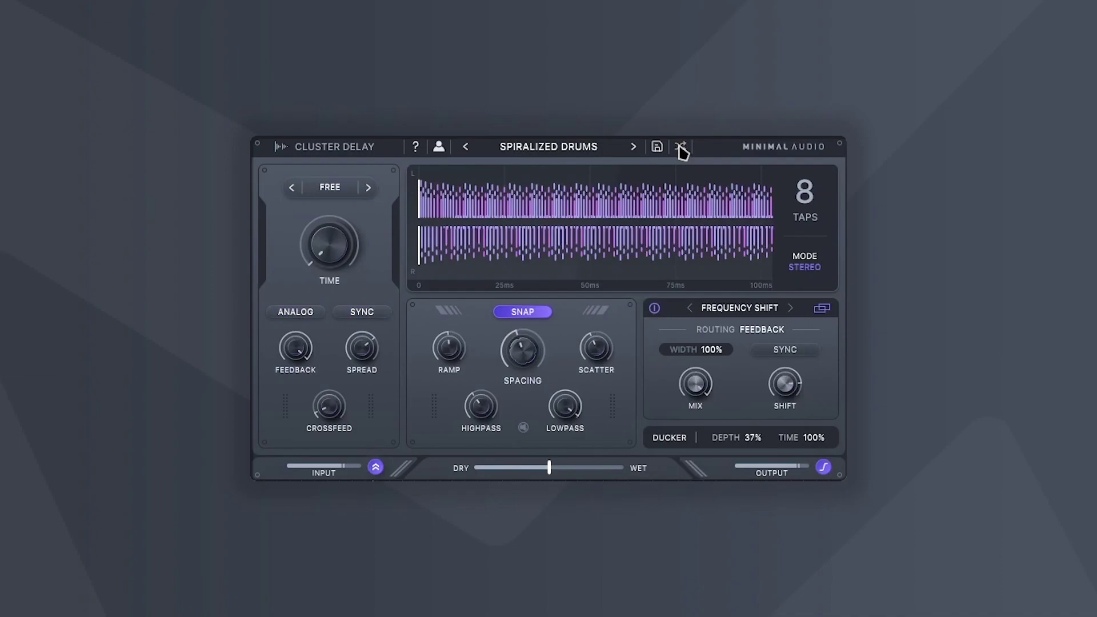
pyautogui.click(681, 148)
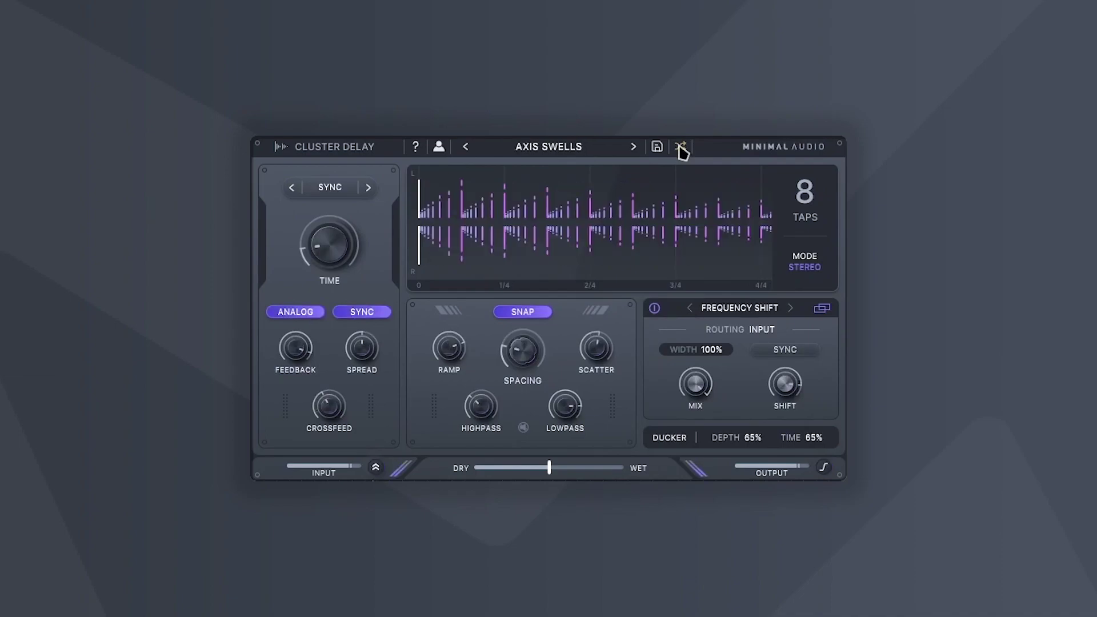
pyautogui.click(681, 148)
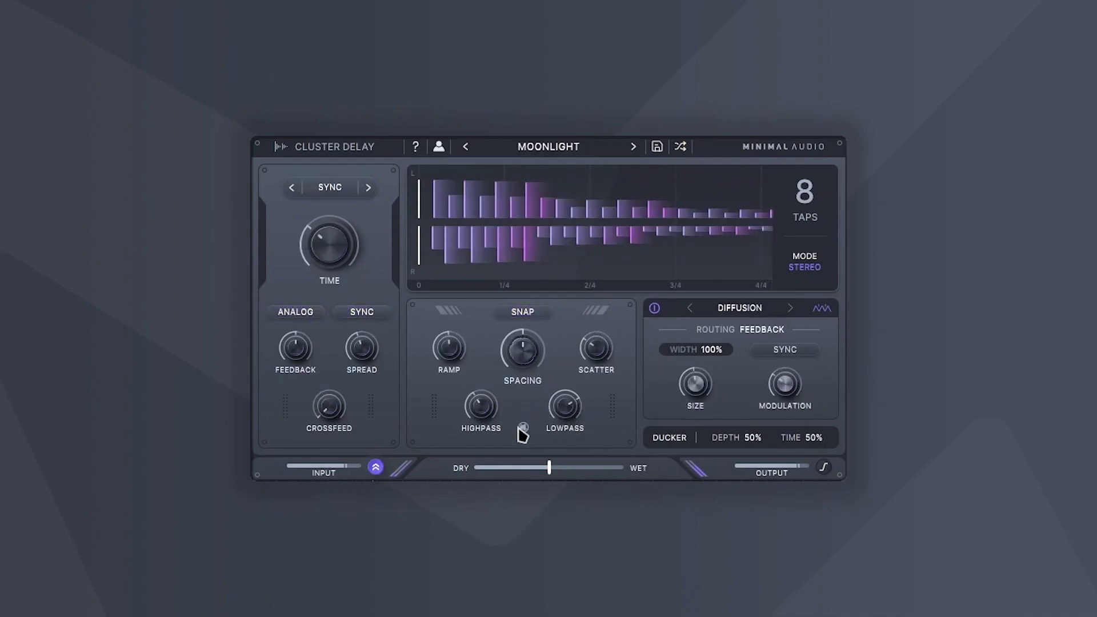
pyautogui.click(633, 148)
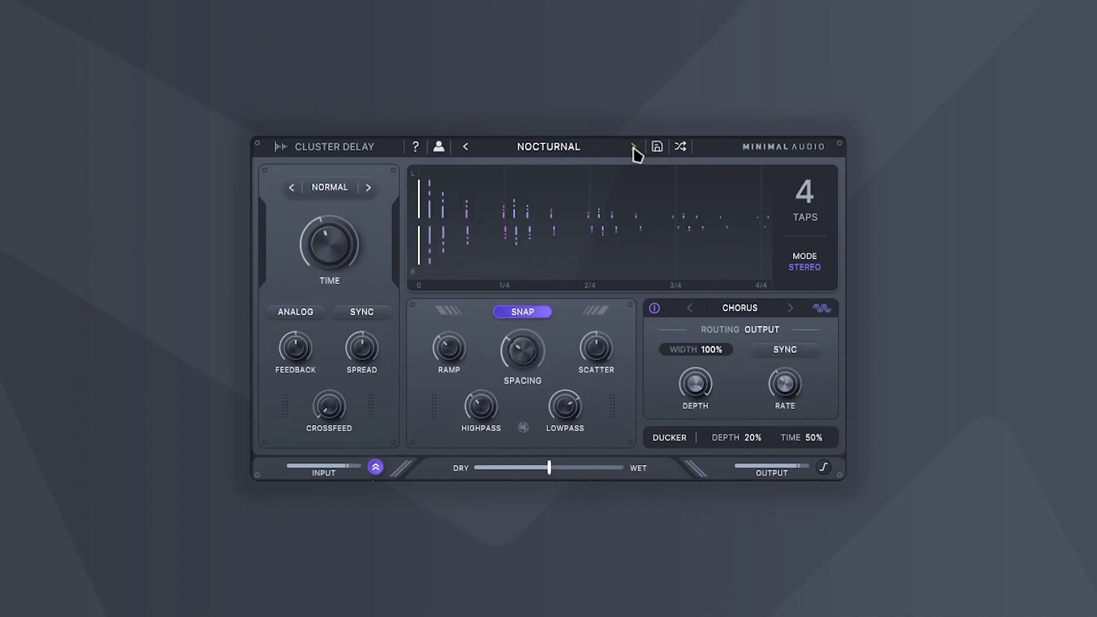
pyautogui.click(633, 147)
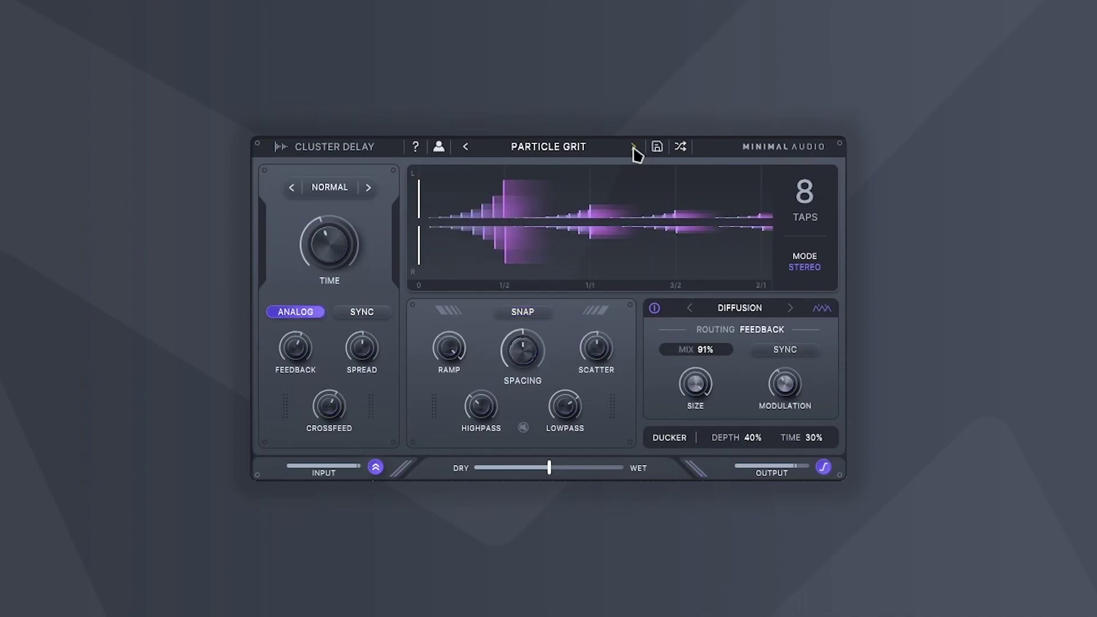
pyautogui.click(633, 148)
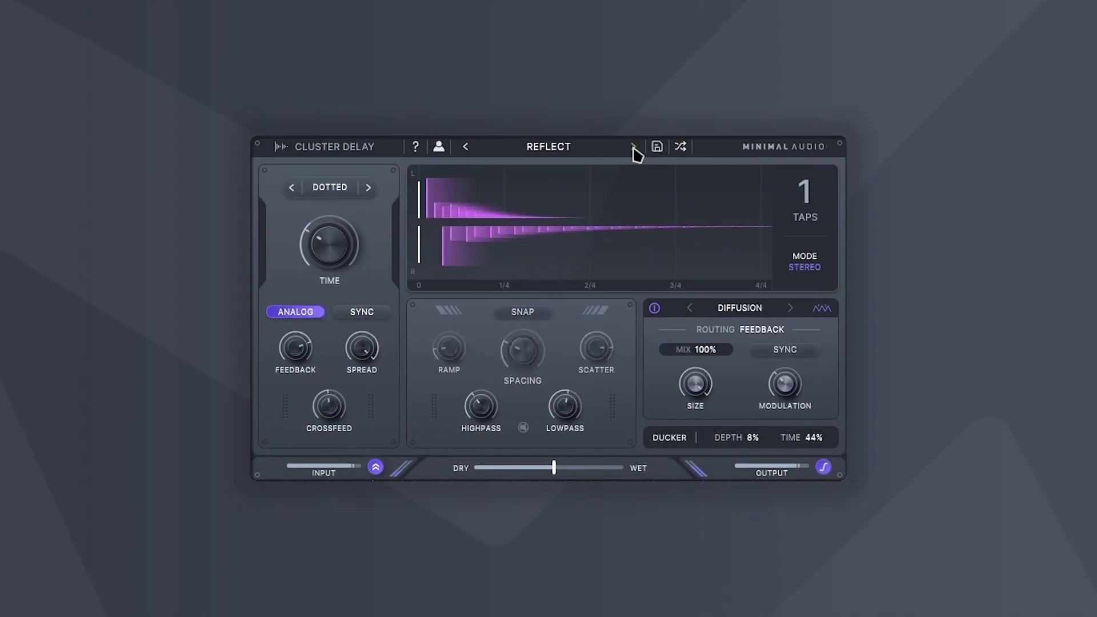
pyautogui.click(633, 147)
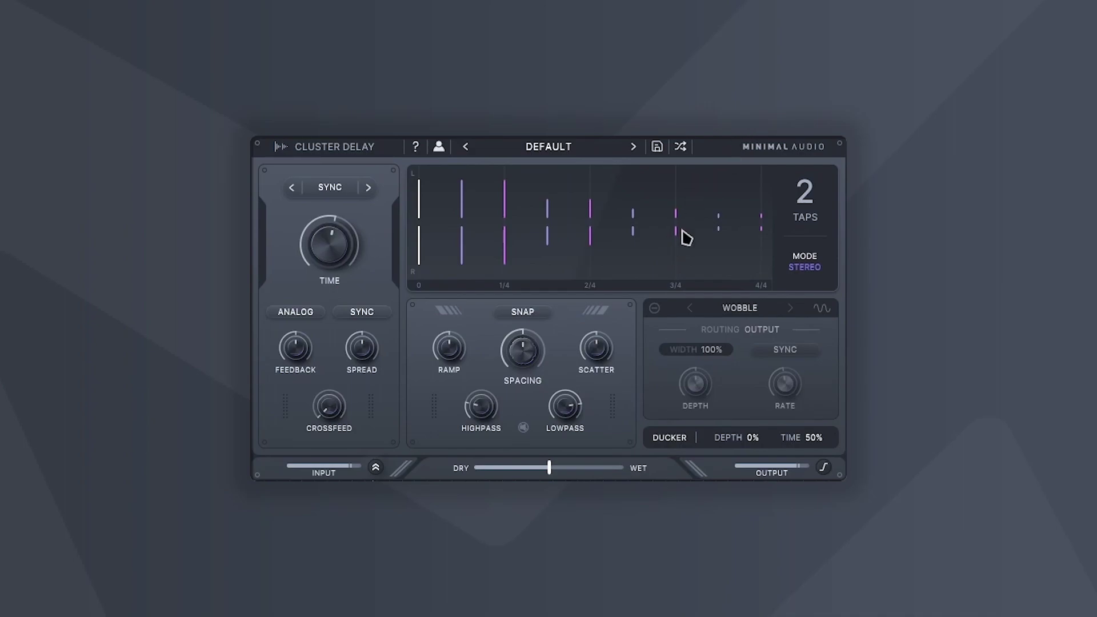
# Step: Drop feedback to 0% and set the tap count to 6
pyautogui.moveTo(300, 345); pyautogui.dragTo(264, 479)
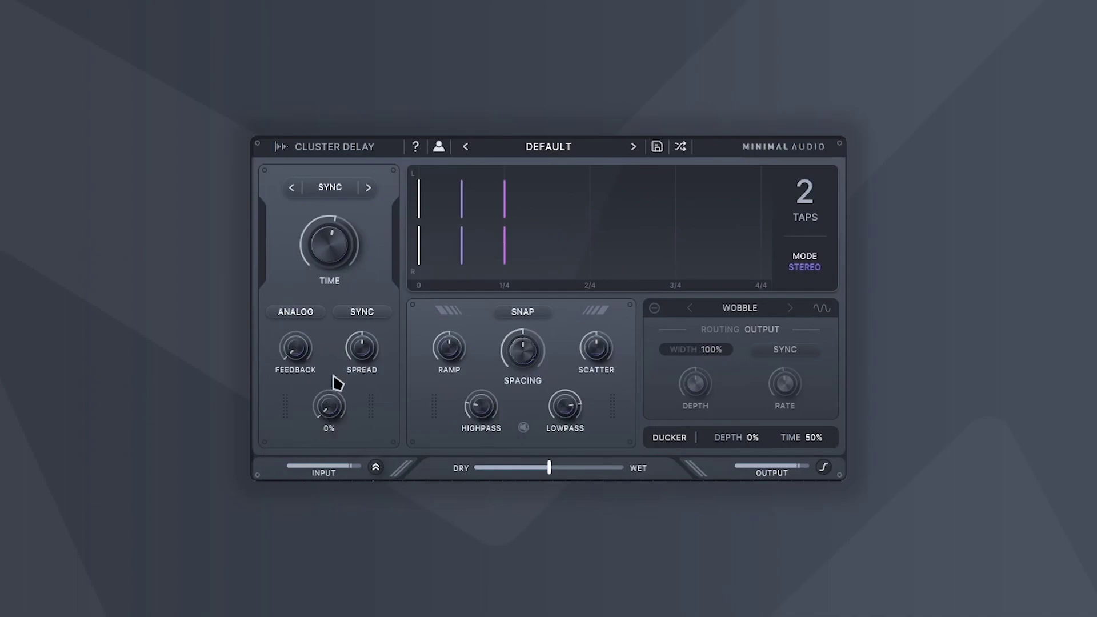
pyautogui.click(804, 207)
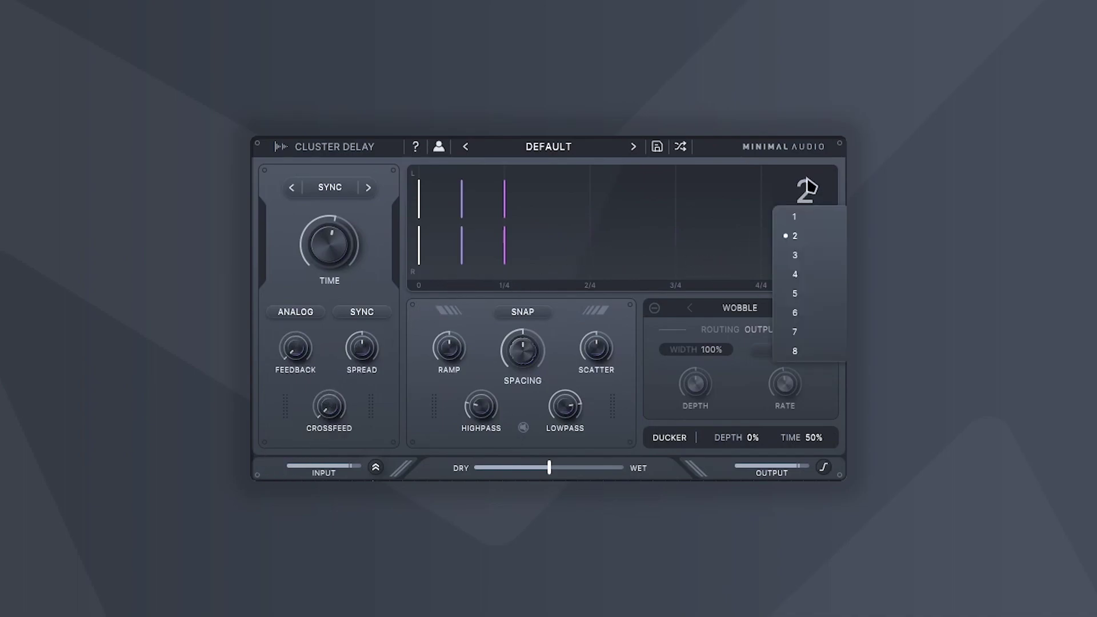
pyautogui.click(805, 275)
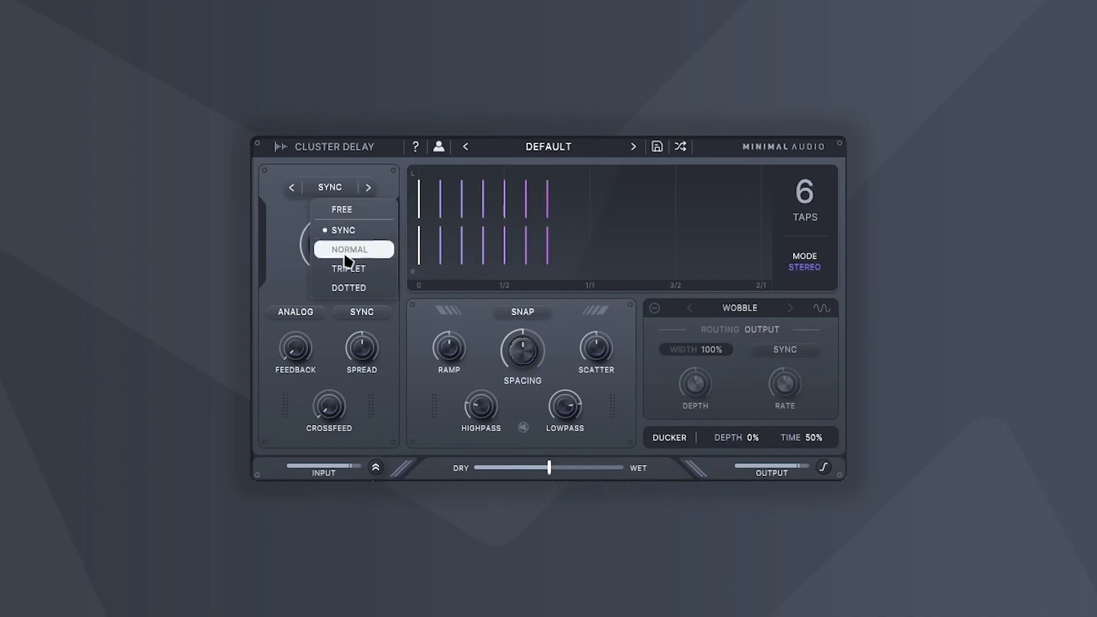
# Step: Audition synced delay times, trying Normal at 1/16 and then 1/16 D
pyautogui.click(311, 244)
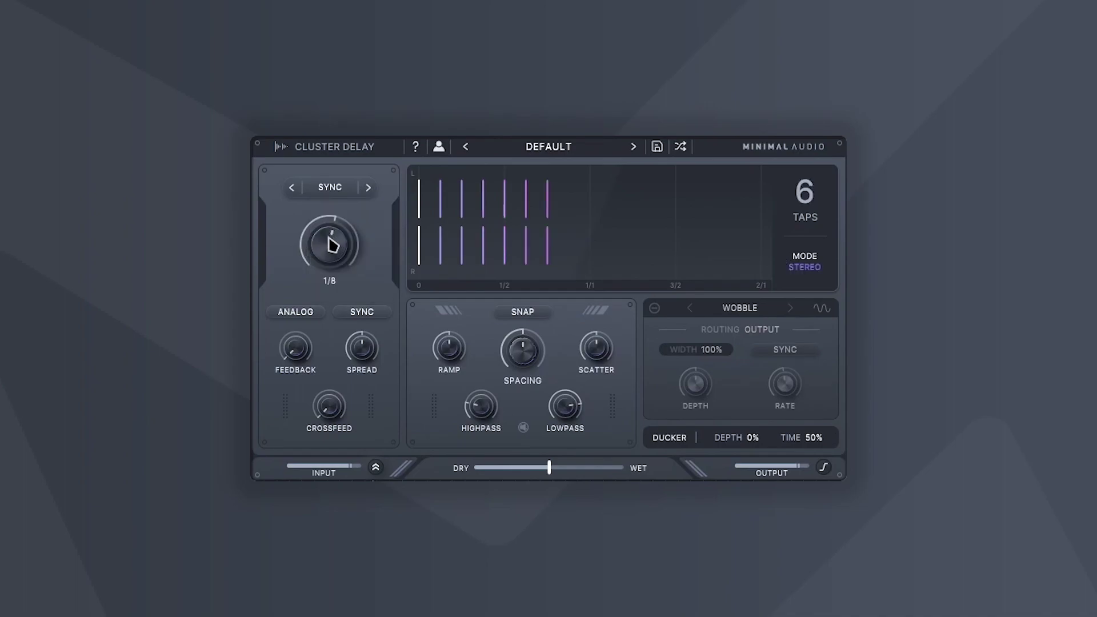
pyautogui.moveTo(328, 237)
pyautogui.mouseDown()
pyautogui.moveTo(333, 166)
pyautogui.moveTo(330, 228)
pyautogui.mouseUp()
pyautogui.click(335, 192)
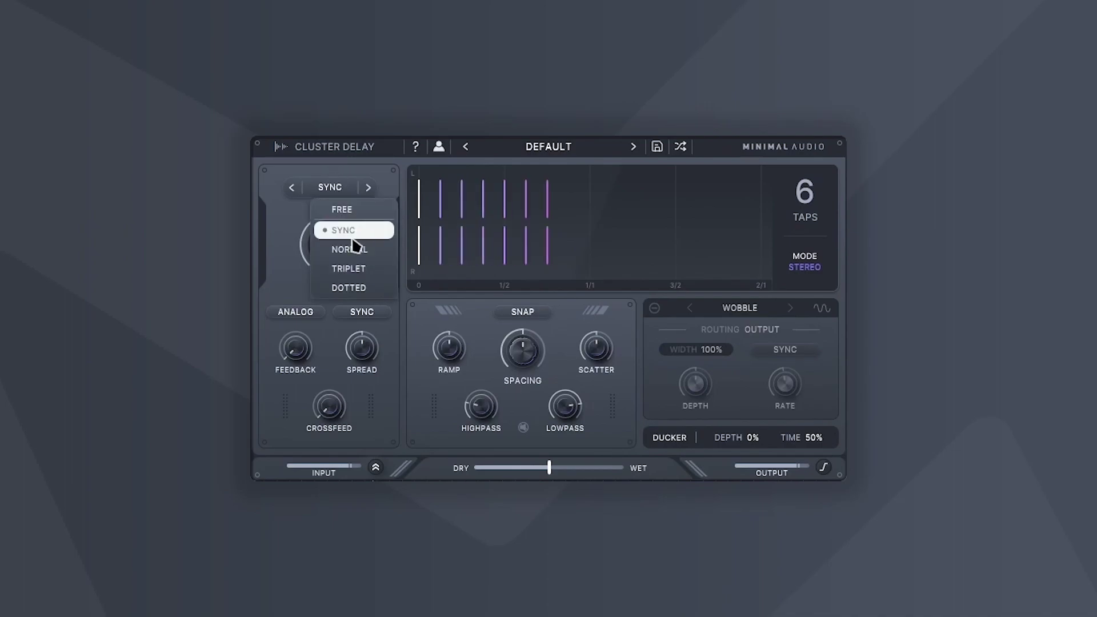
pyautogui.click(332, 247)
pyautogui.moveTo(322, 242)
pyautogui.mouseDown()
pyautogui.moveTo(316, 256)
pyautogui.moveTo(330, 227)
pyautogui.mouseUp()
pyautogui.click(331, 189)
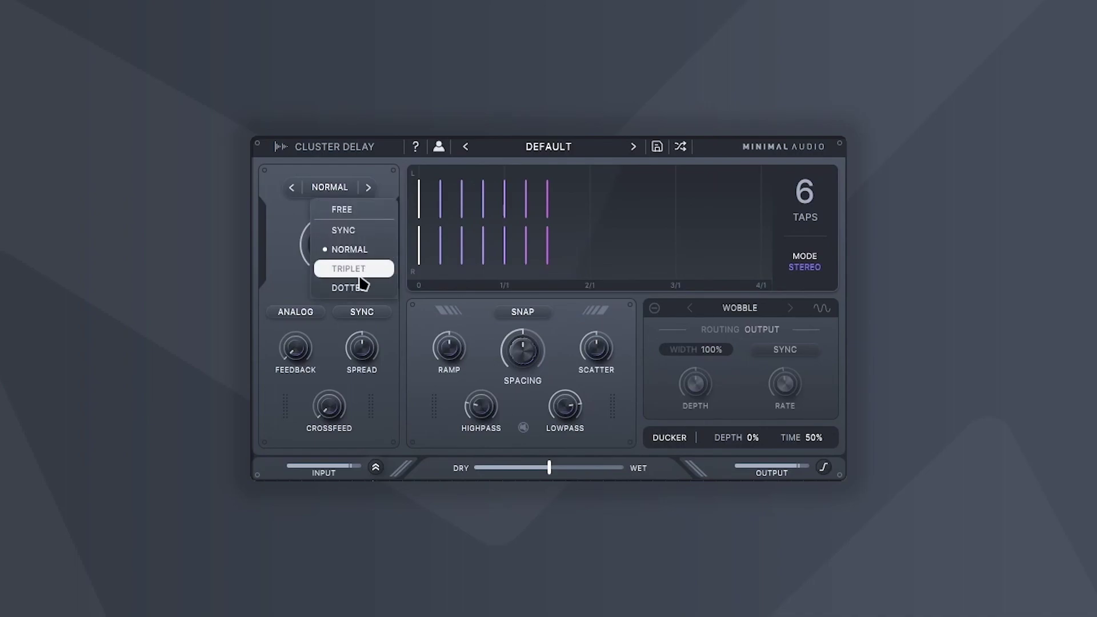
pyautogui.click(364, 257)
pyautogui.moveTo(360, 245); pyautogui.dragTo(334, 266)
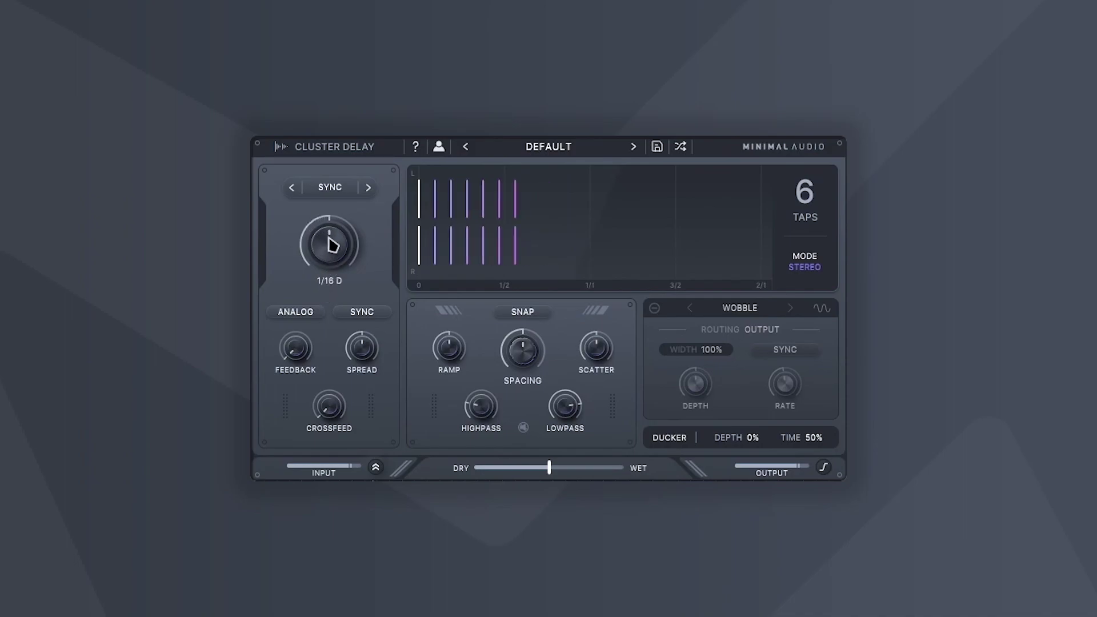
# Step: Try a free millisecond delay time, then step the time mode to Dotted at 1/32 D
pyautogui.click(330, 190)
pyautogui.click(340, 208)
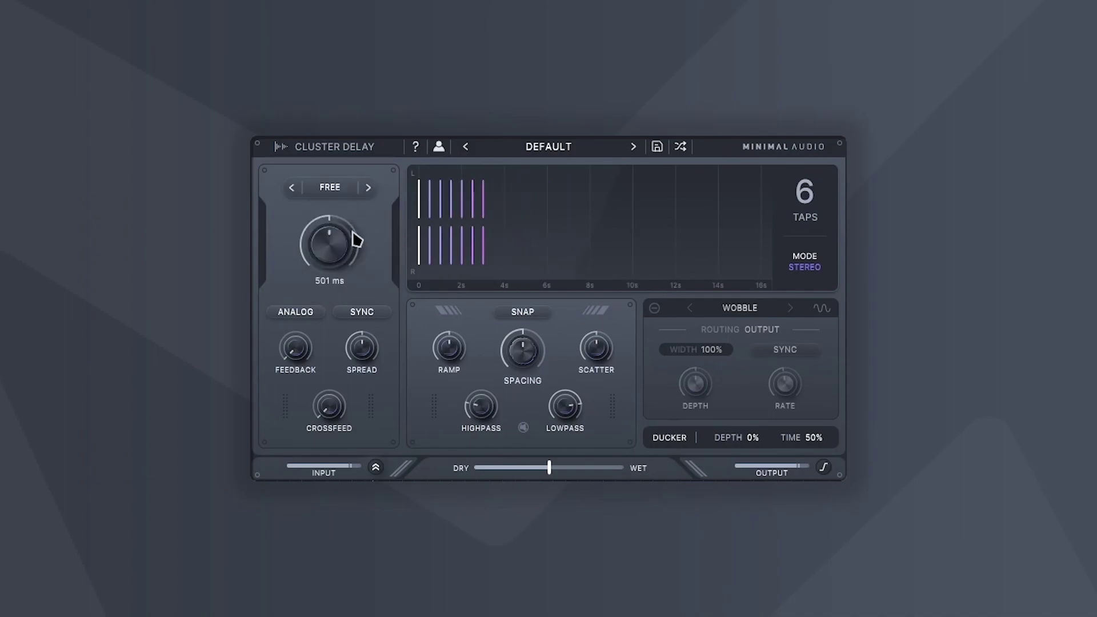
pyautogui.moveTo(355, 240); pyautogui.dragTo(333, 289)
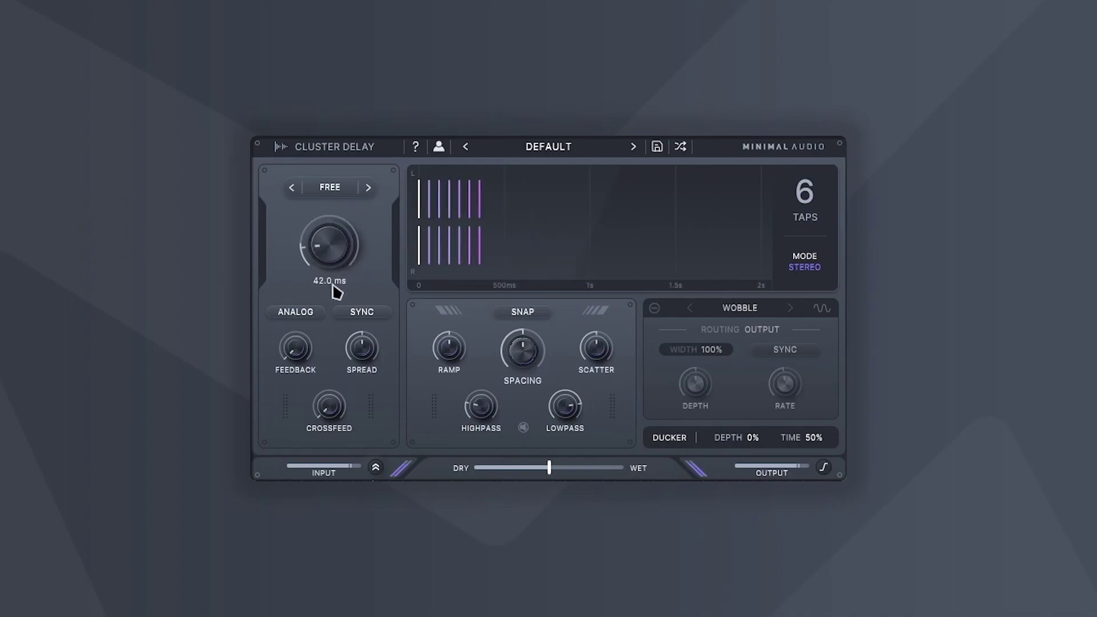
pyautogui.click(367, 188)
pyautogui.click(367, 188)
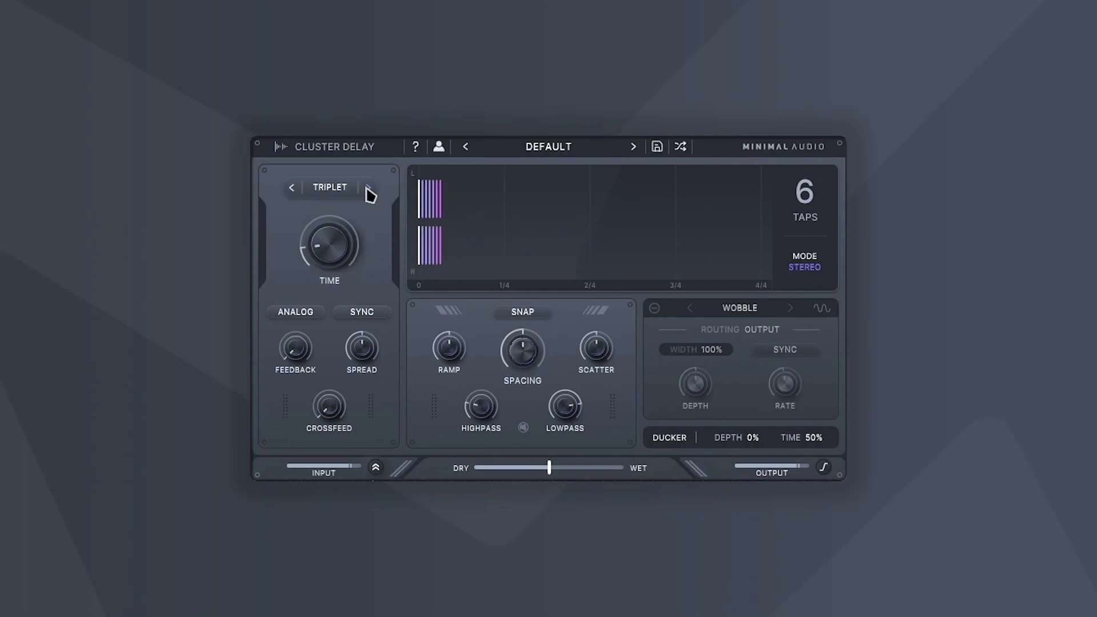
pyautogui.click(368, 189)
pyautogui.moveTo(329, 245); pyautogui.dragTo(329, 234)
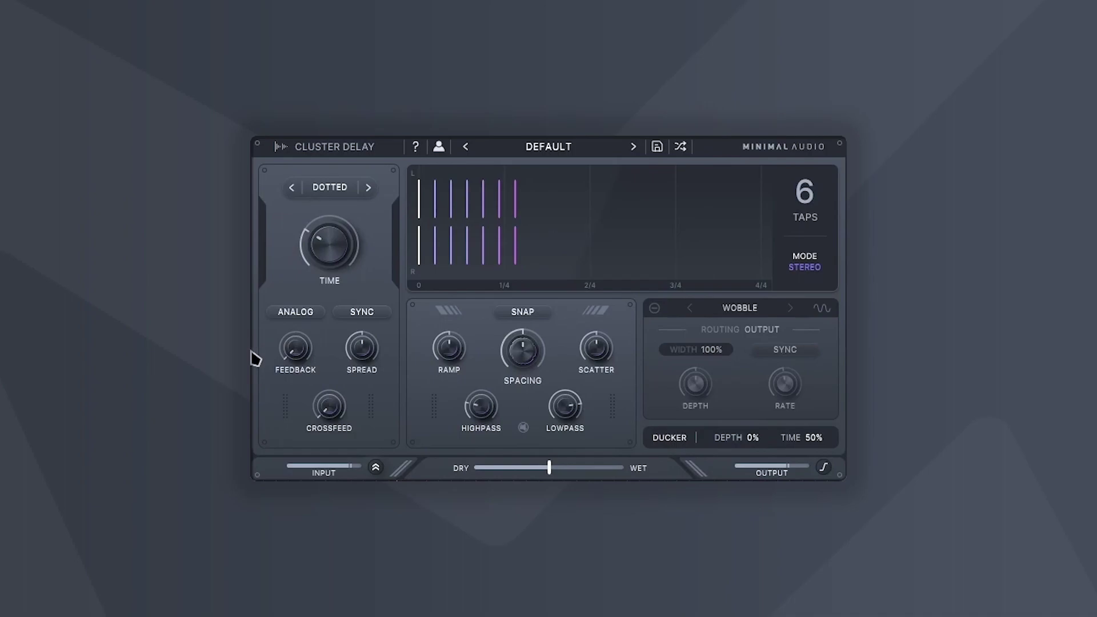
# Step: Sweep feedback through 49% and 38%, settling near 29% so faint repeats follow the taps
pyautogui.moveTo(290, 362)
pyautogui.moveTo(301, 352); pyautogui.dragTo(314, 284)
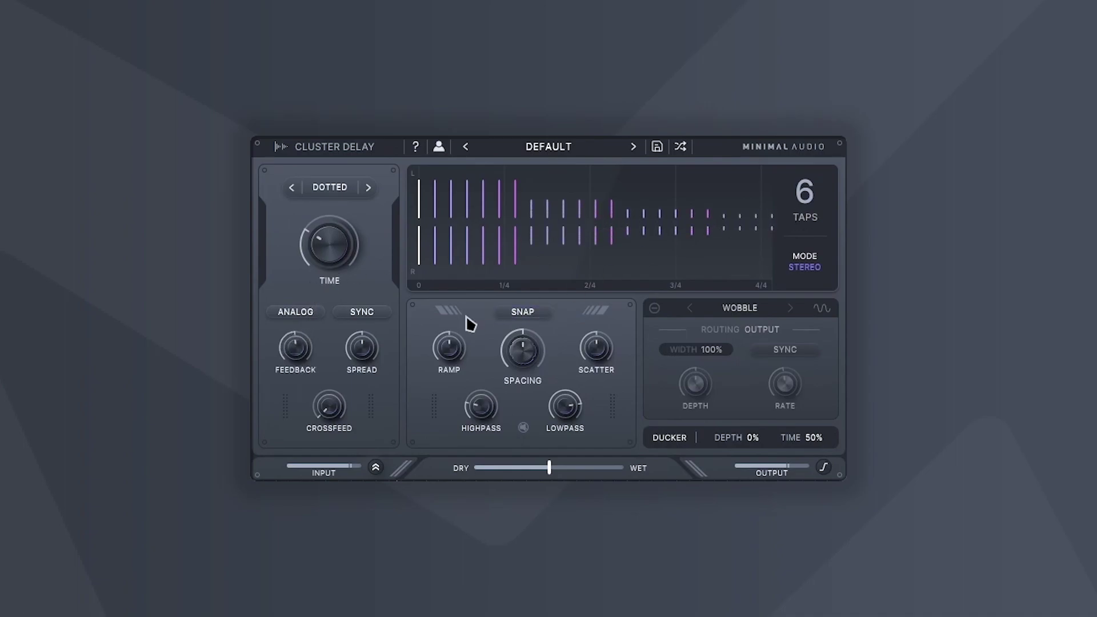
pyautogui.moveTo(288, 342)
pyautogui.moveTo(289, 342); pyautogui.dragTo(272, 362)
pyautogui.moveTo(559, 337)
pyautogui.moveTo(294, 343); pyautogui.dragTo(293, 309)
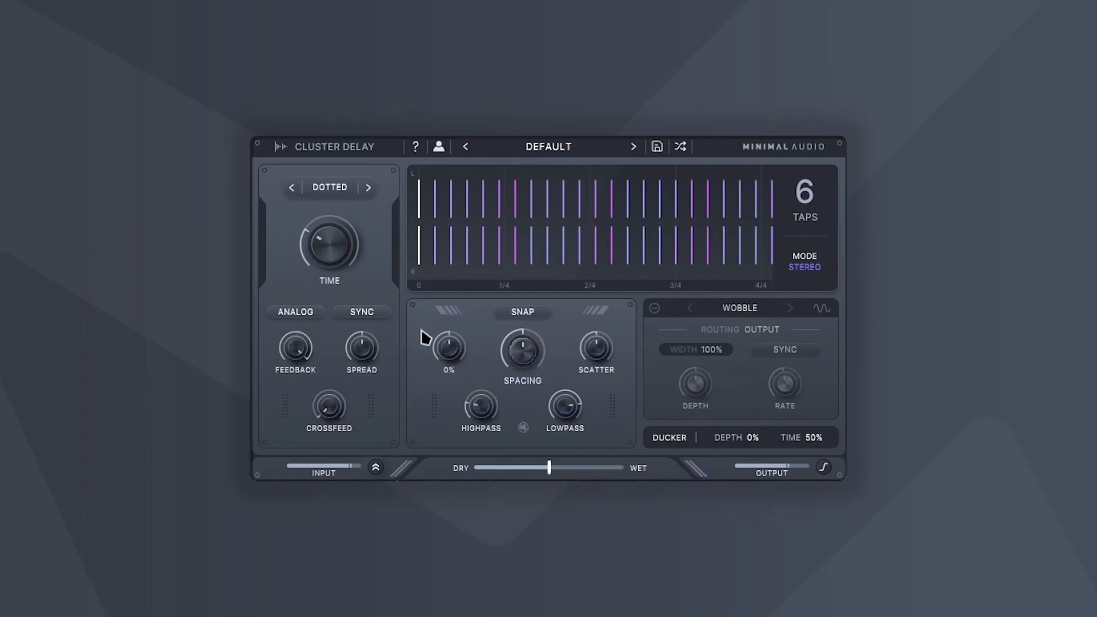
pyautogui.moveTo(294, 345); pyautogui.dragTo(295, 386)
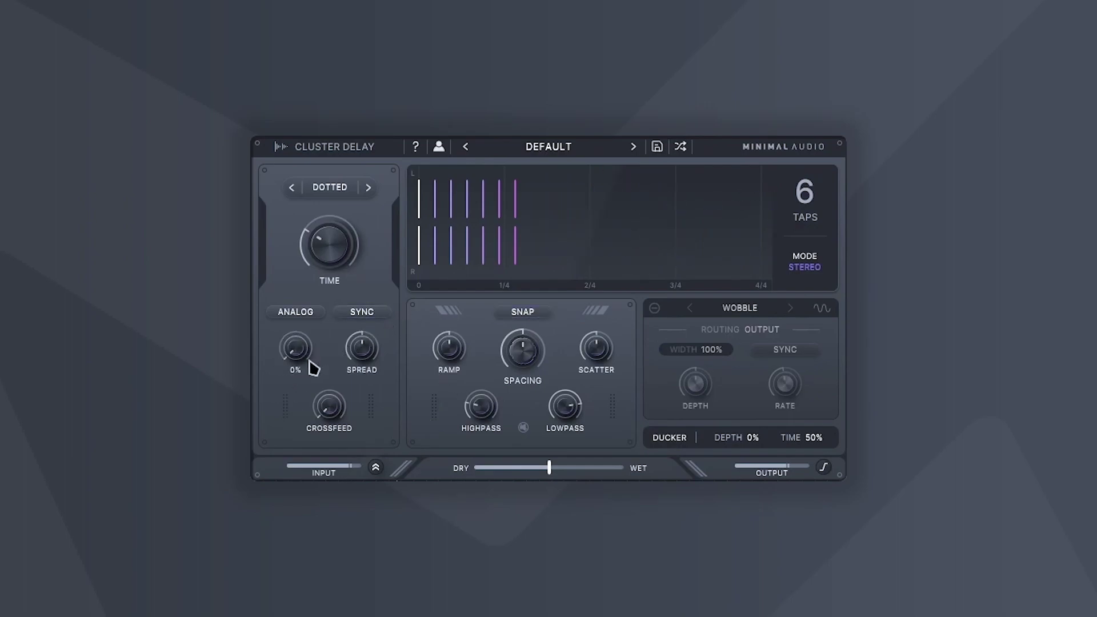
pyautogui.moveTo(297, 352); pyautogui.dragTo(297, 348)
# Step: Toggle Analog on and off, then trial some crossfeed, which ends back at 0%
pyautogui.click(303, 317)
pyautogui.click(303, 316)
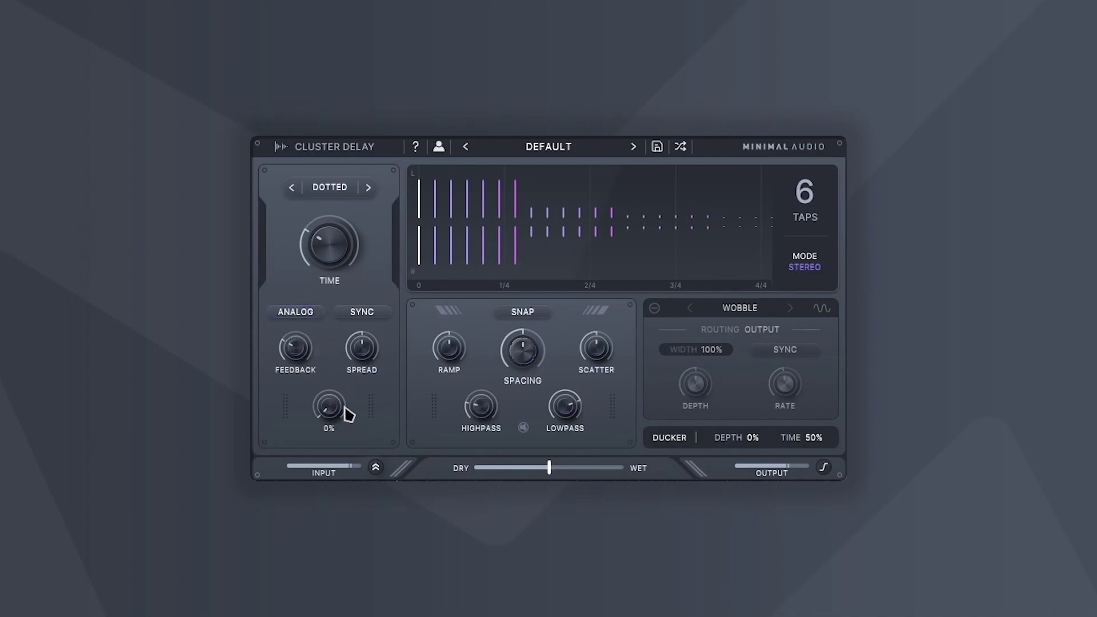
pyautogui.moveTo(329, 411); pyautogui.dragTo(336, 384)
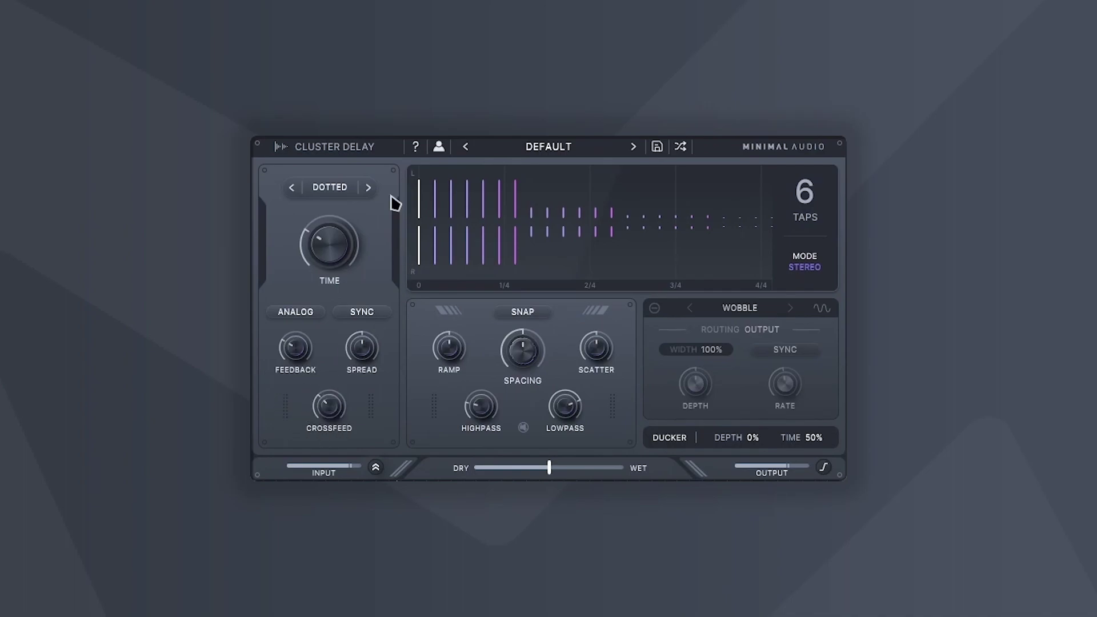
pyautogui.moveTo(344, 404)
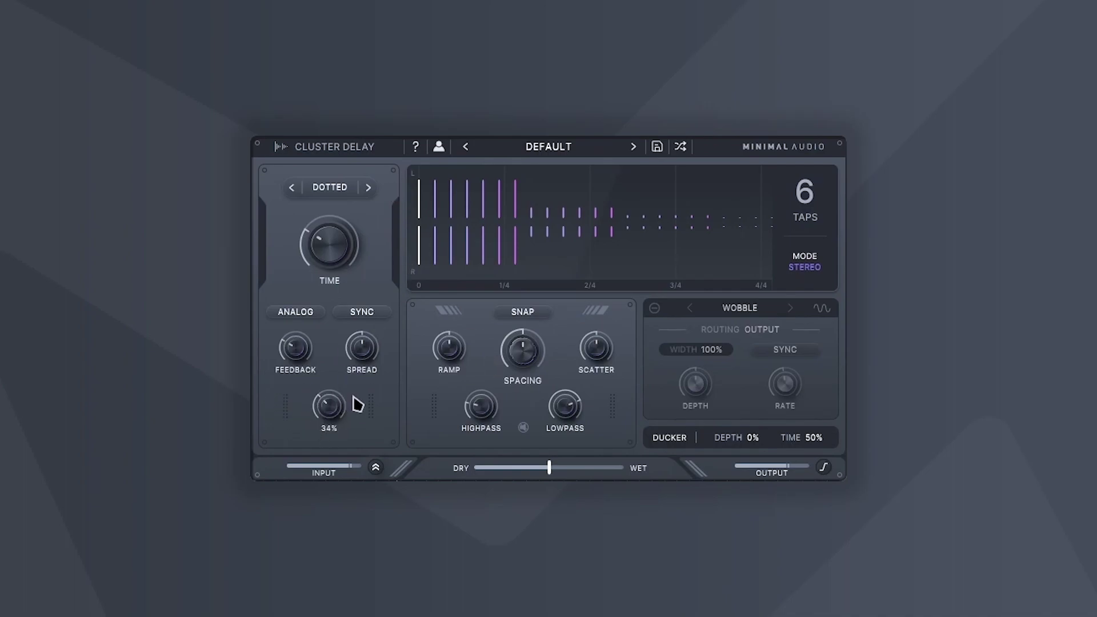
# Step: Reset crossfeed to zero and drag Spread to offset the left and right taps
pyautogui.doubleClick(336, 423)
pyautogui.moveTo(387, 361)
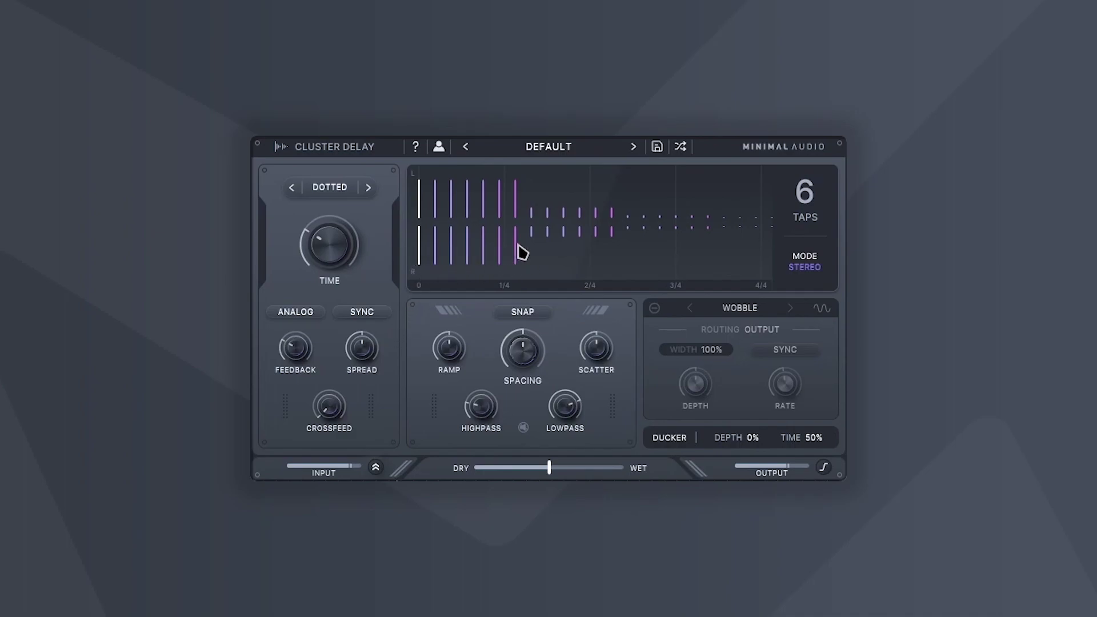
pyautogui.moveTo(374, 357)
pyautogui.mouseDown()
pyautogui.moveTo(370, 344)
pyautogui.moveTo(355, 384)
pyautogui.moveTo(375, 314)
pyautogui.moveTo(350, 377)
pyautogui.moveTo(363, 341)
pyautogui.moveTo(363, 368)
pyautogui.mouseUp()
pyautogui.moveTo(370, 354); pyautogui.dragTo(350, 389)
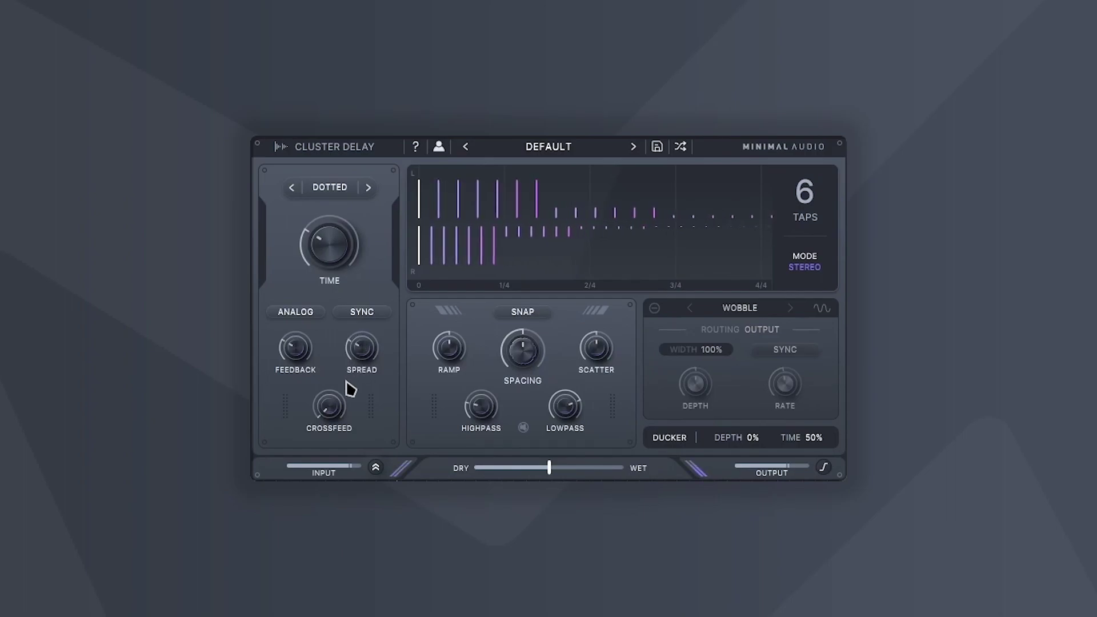
# Step: Raise crossfeed to about 70% and lengthen the delay time to 1/16 D
pyautogui.moveTo(352, 391)
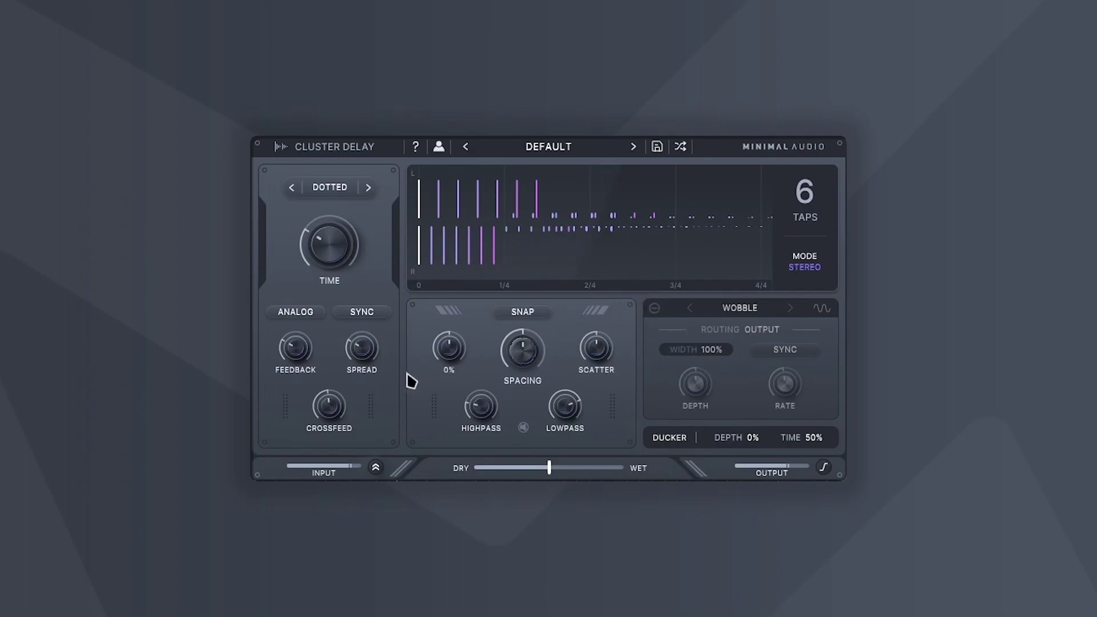
pyautogui.moveTo(335, 412)
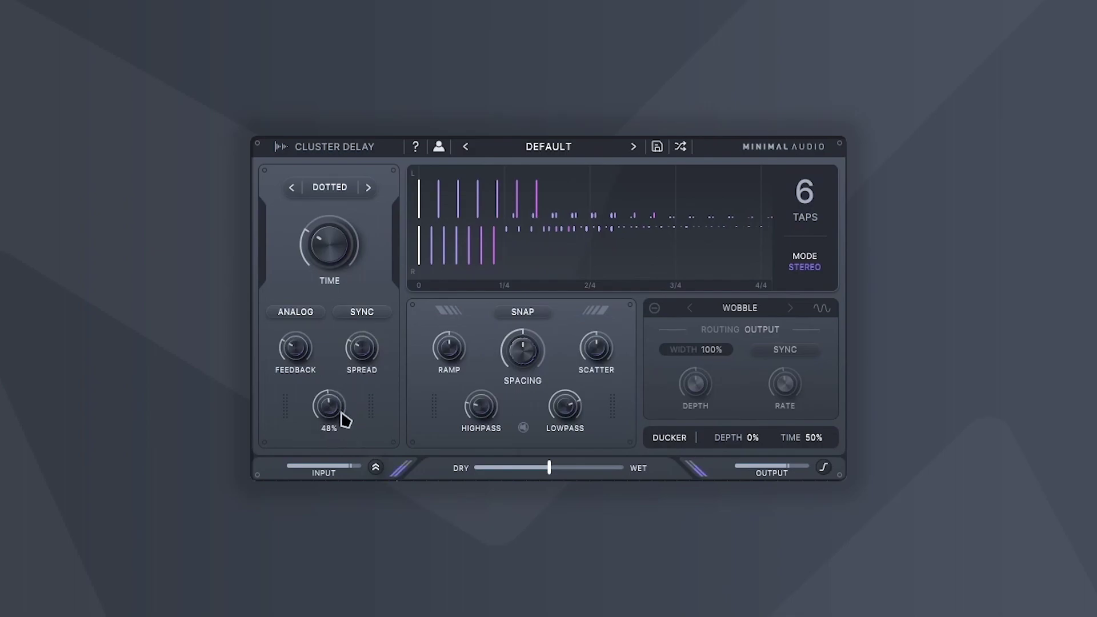
pyautogui.moveTo(346, 420); pyautogui.dragTo(341, 374)
pyautogui.moveTo(323, 252); pyautogui.dragTo(326, 243)
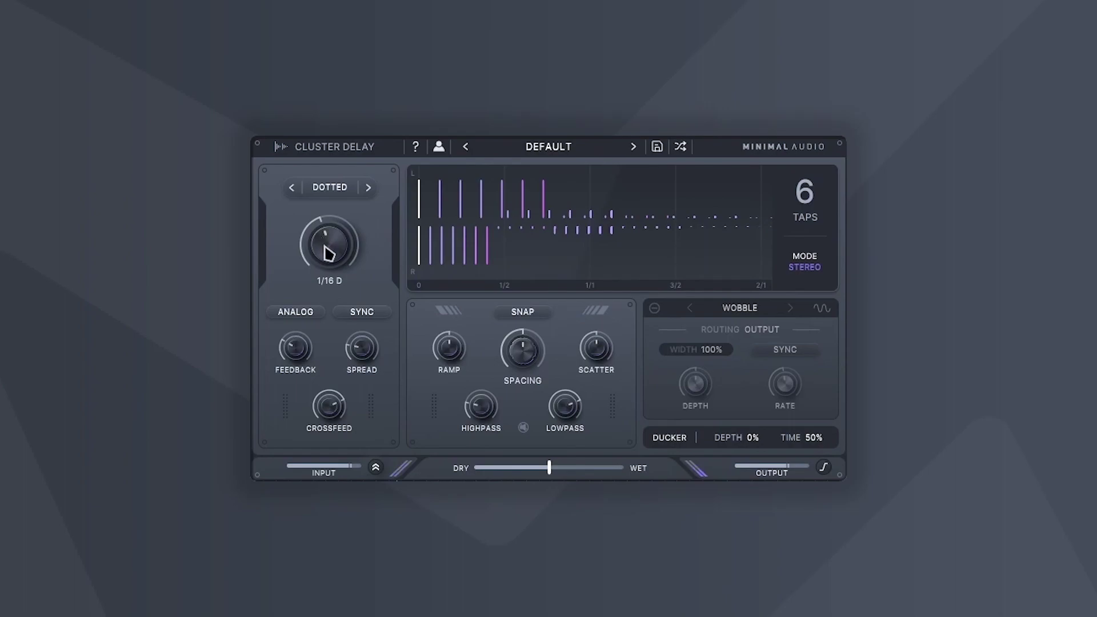
# Step: Turn on Analog and Sync, shorten time to 1/32 D, and push spread to 137.5% R
pyautogui.click(298, 311)
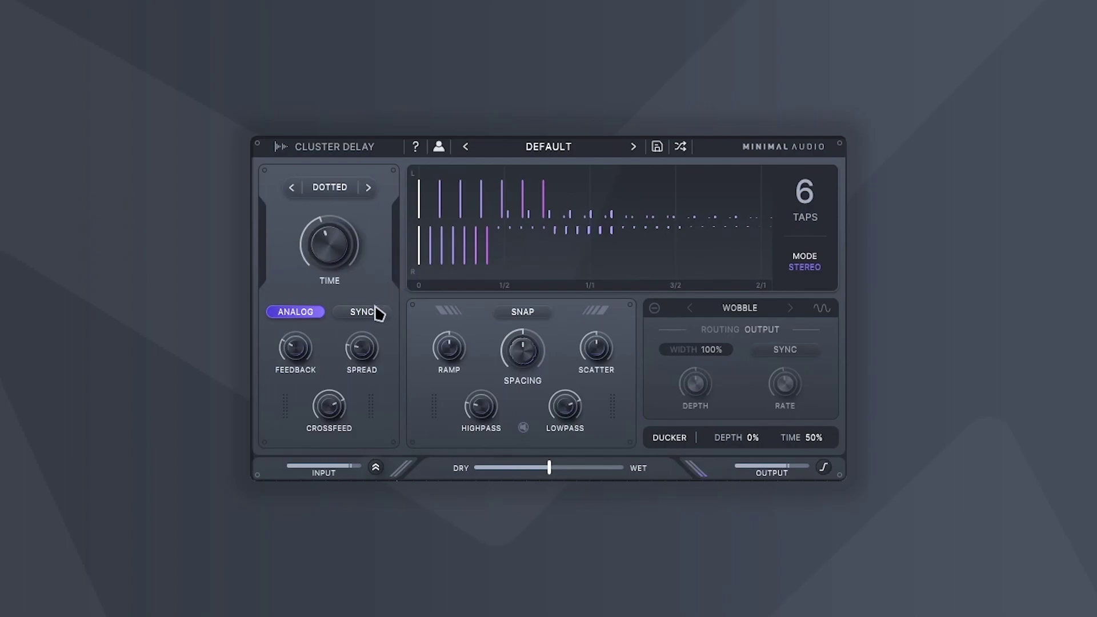
pyautogui.moveTo(387, 337)
pyautogui.click(363, 314)
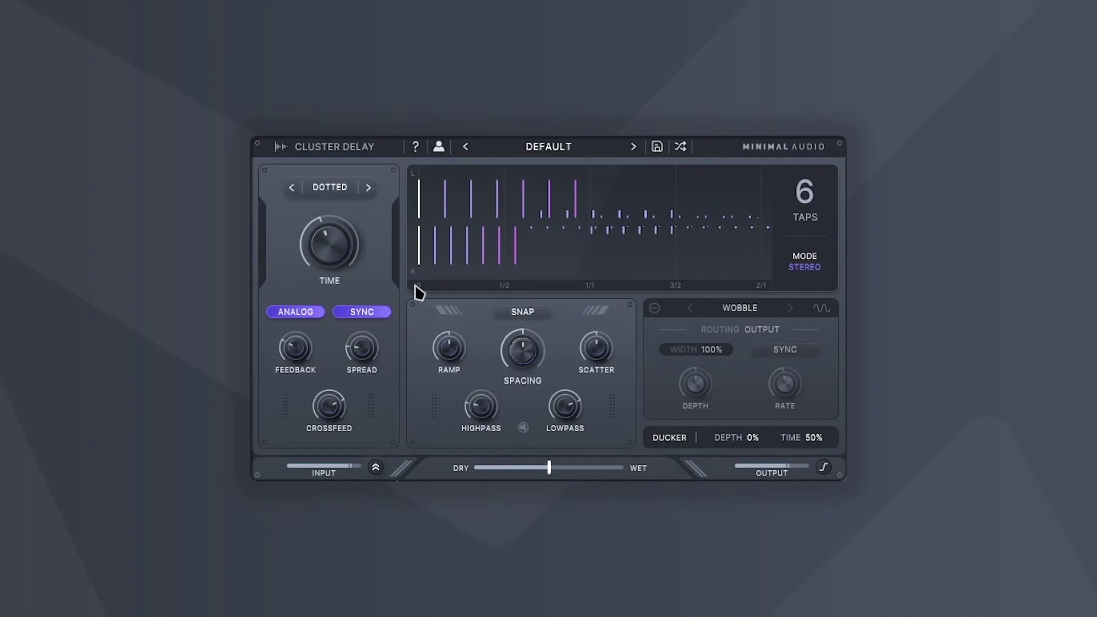
pyautogui.moveTo(380, 242)
pyautogui.moveTo(343, 259); pyautogui.dragTo(315, 255)
pyautogui.moveTo(363, 356); pyautogui.dragTo(372, 309)
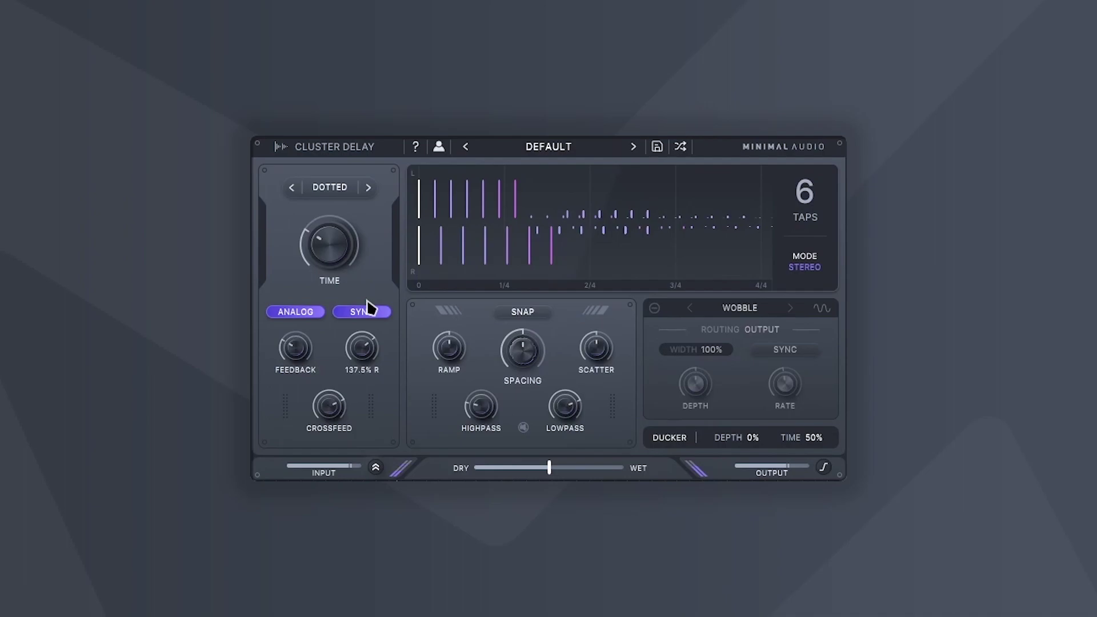
pyautogui.moveTo(351, 423)
pyautogui.moveTo(525, 380)
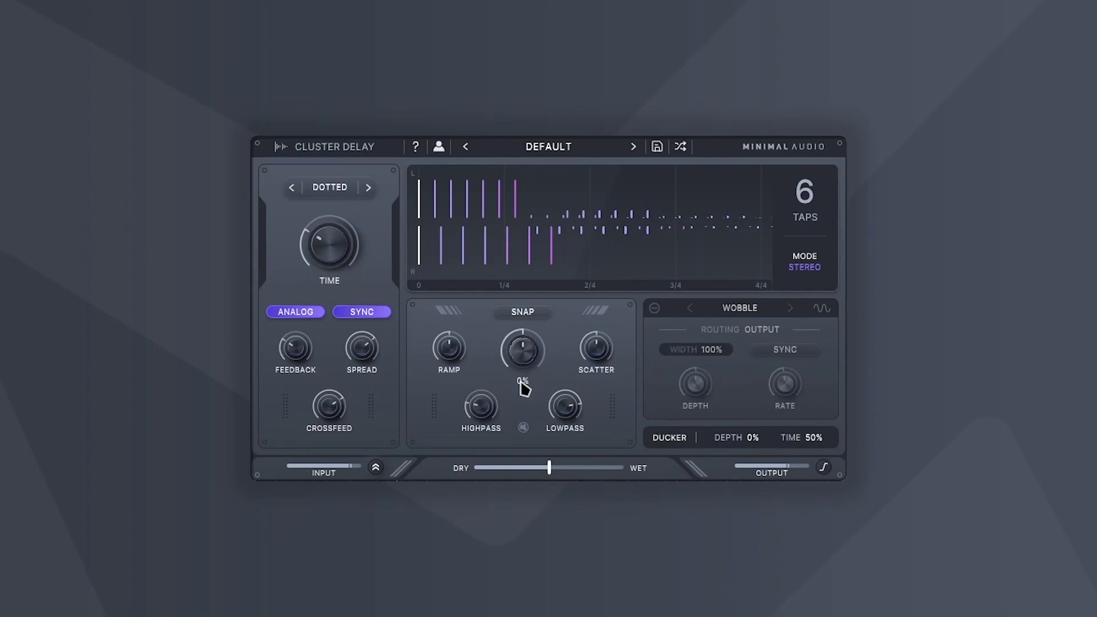
# Step: Reset spread and feedback, then drag spacing down to about -75% to bunch early taps
pyautogui.doubleClick(362, 347)
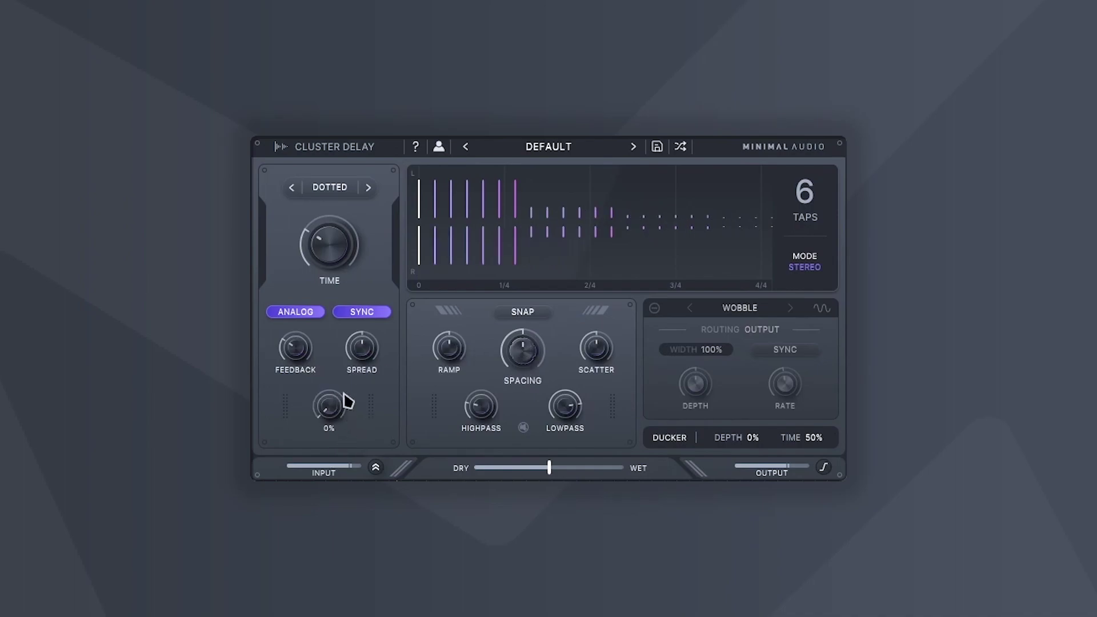
pyautogui.doubleClick(299, 352)
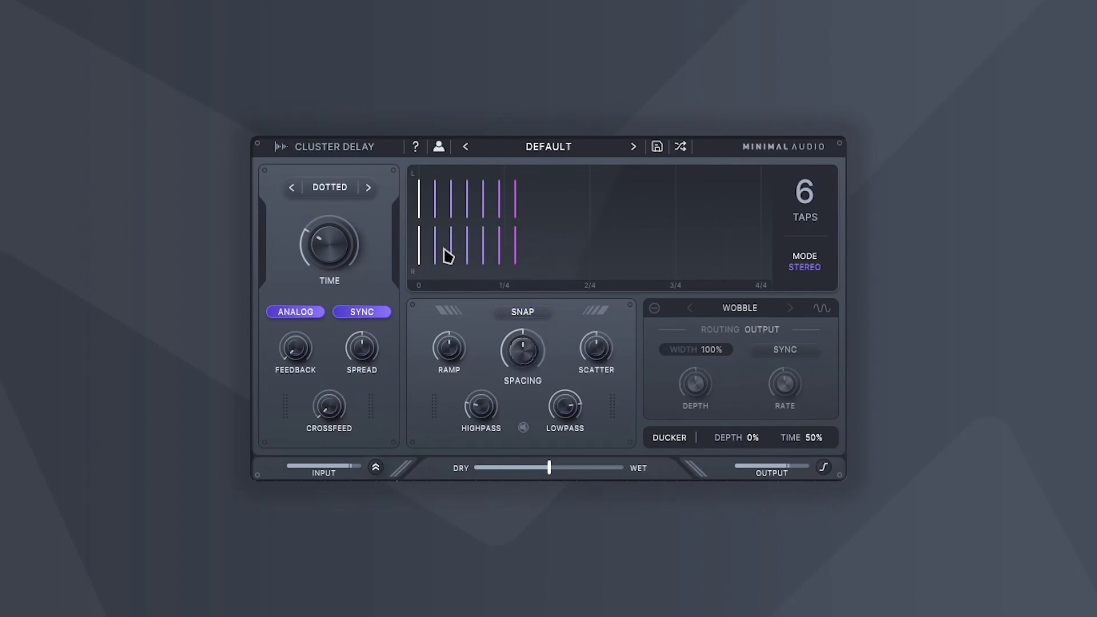
pyautogui.moveTo(520, 366); pyautogui.dragTo(529, 311)
pyautogui.moveTo(518, 357)
pyautogui.moveTo(525, 355); pyautogui.dragTo(490, 463)
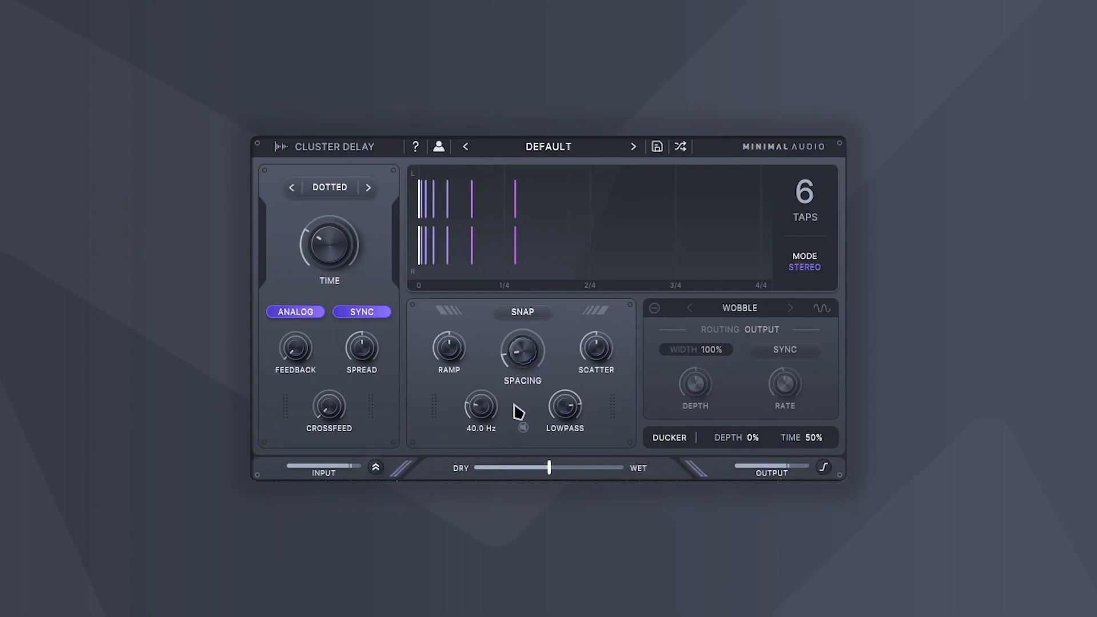
pyautogui.moveTo(537, 405)
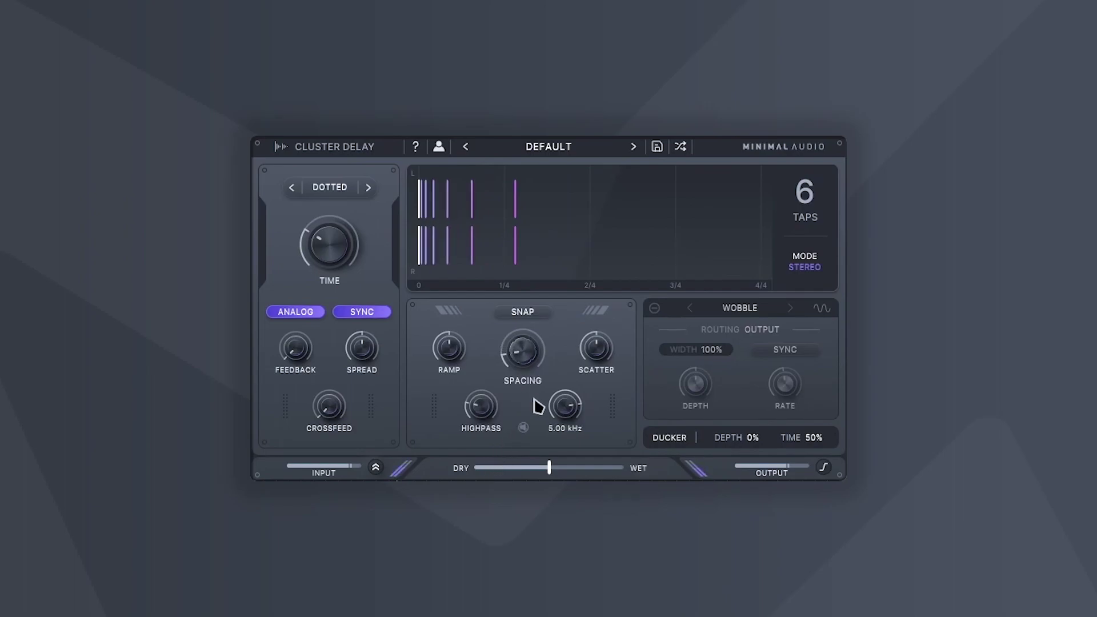
# Step: Reset spacing, preview an 88% upward level ramp, then reset ramp so all taps are equal
pyautogui.doubleClick(521, 350)
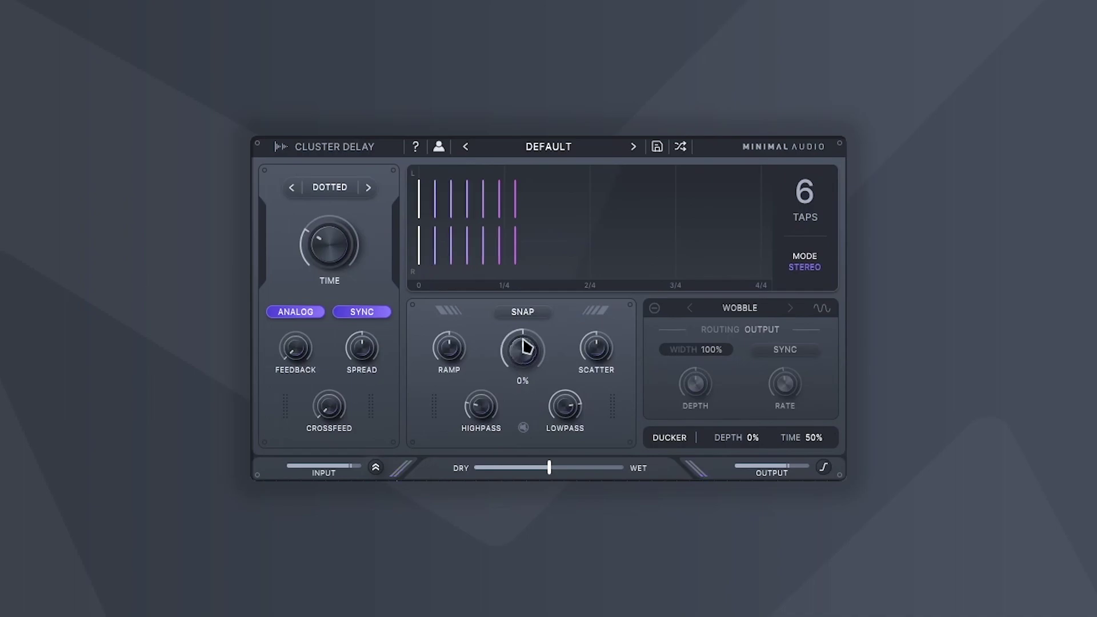
pyautogui.moveTo(454, 340)
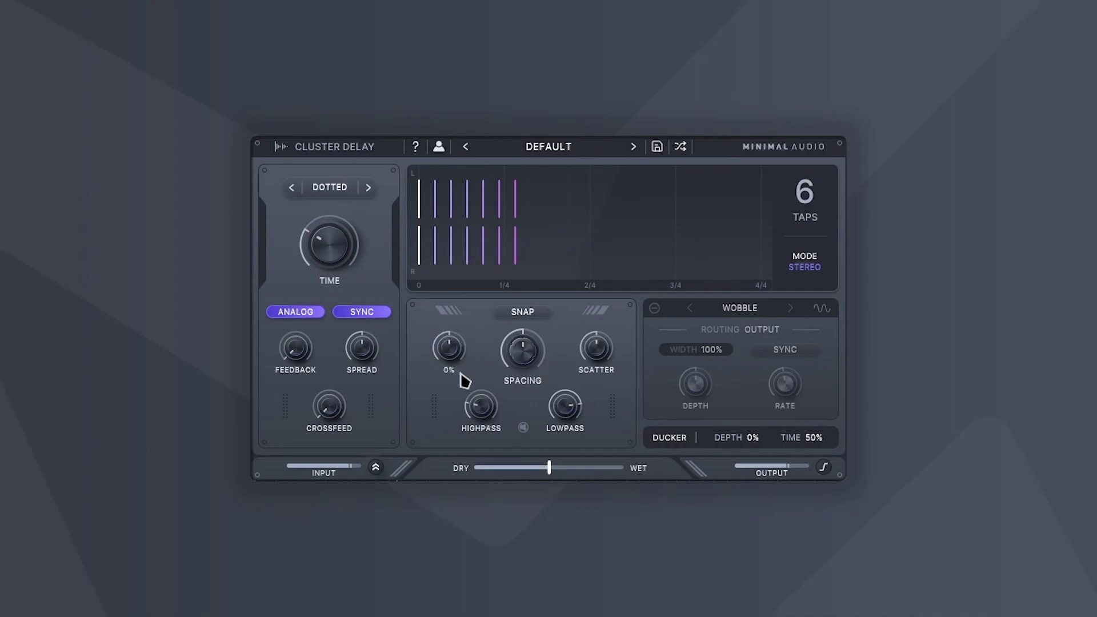
pyautogui.moveTo(458, 378); pyautogui.dragTo(469, 303)
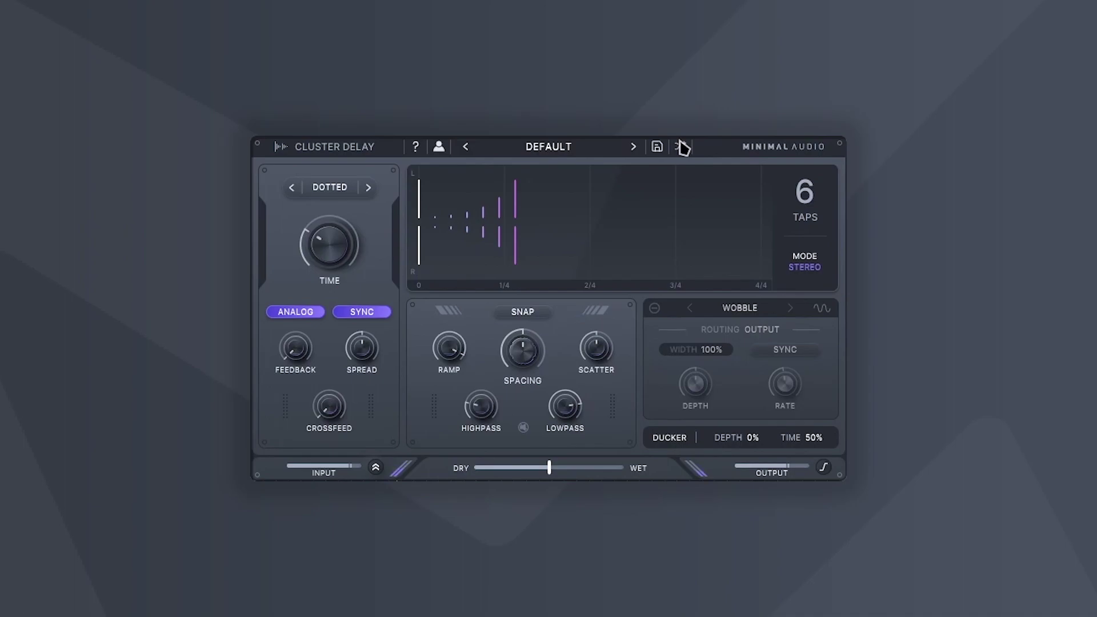
pyautogui.doubleClick(460, 357)
pyautogui.moveTo(609, 358)
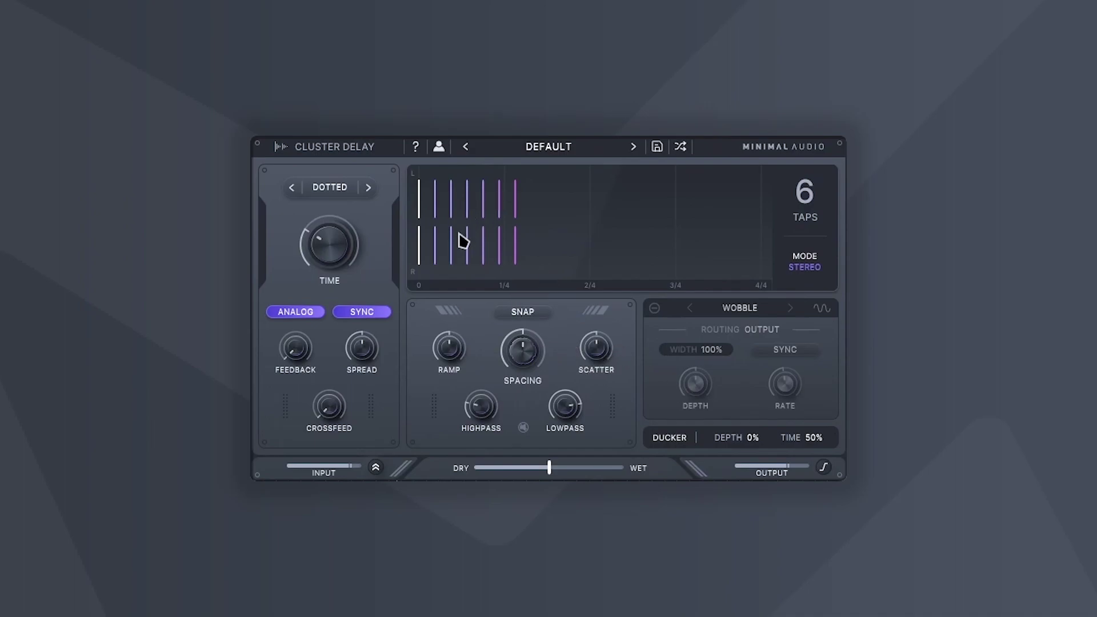
# Step: Sweep scatter up to 100%, back to 0%, then fine-adjust the scatter amount
pyautogui.moveTo(605, 361); pyautogui.dragTo(619, 270)
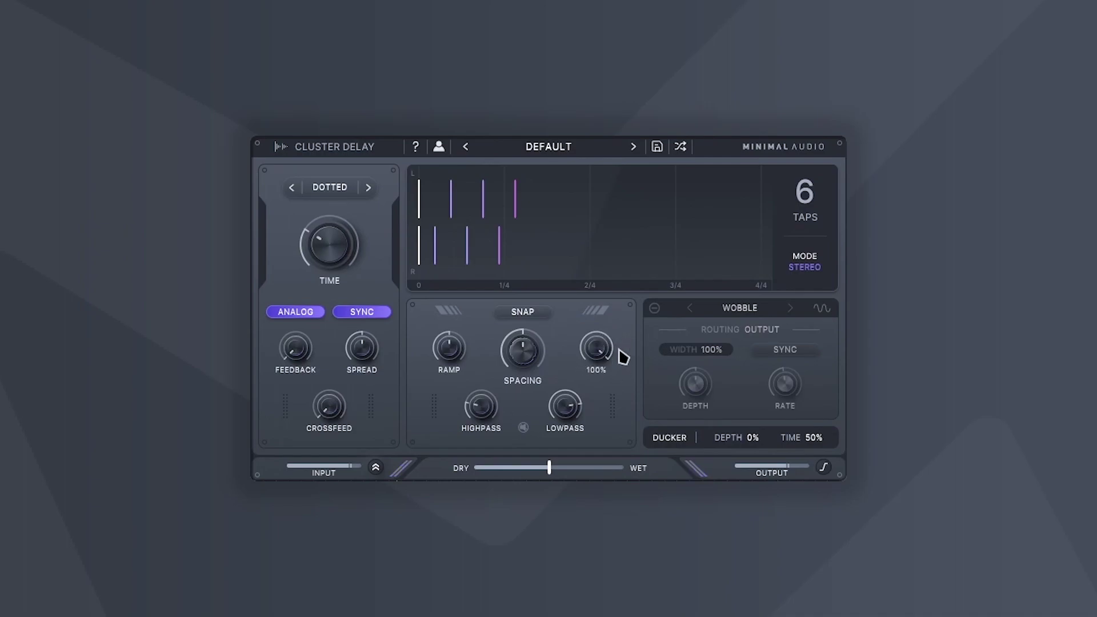
pyautogui.moveTo(607, 351); pyautogui.dragTo(608, 379)
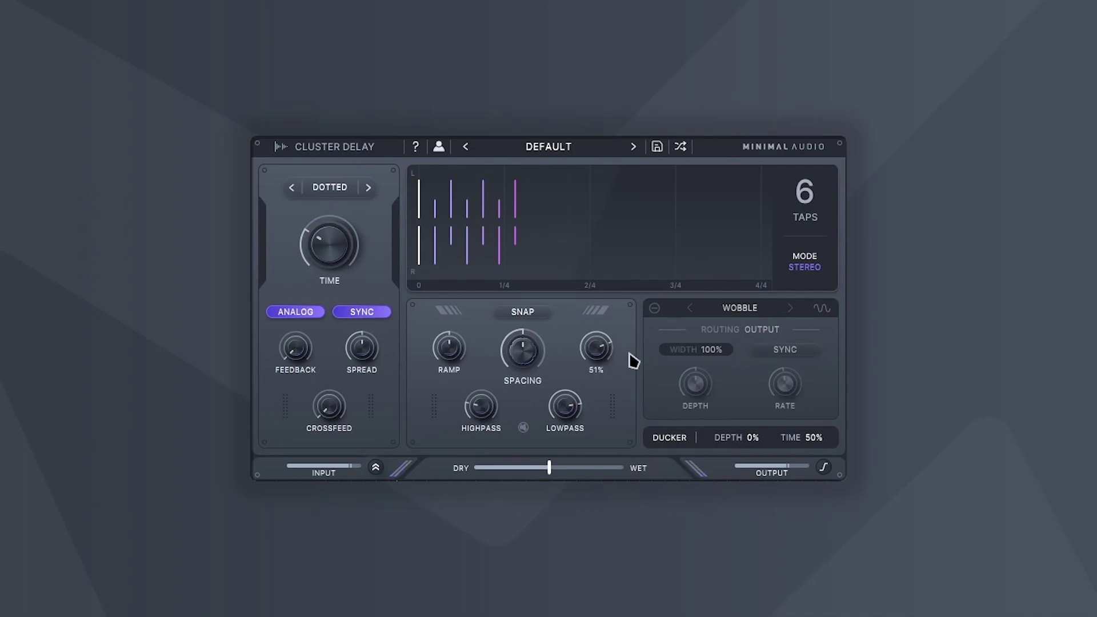
pyautogui.moveTo(601, 382)
pyautogui.mouseDown()
pyautogui.moveTo(583, 444)
pyautogui.moveTo(595, 329)
pyautogui.moveTo(567, 416)
pyautogui.moveTo(578, 349)
pyautogui.moveTo(571, 375)
pyautogui.moveTo(600, 360)
pyautogui.moveTo(602, 372)
pyautogui.mouseUp()
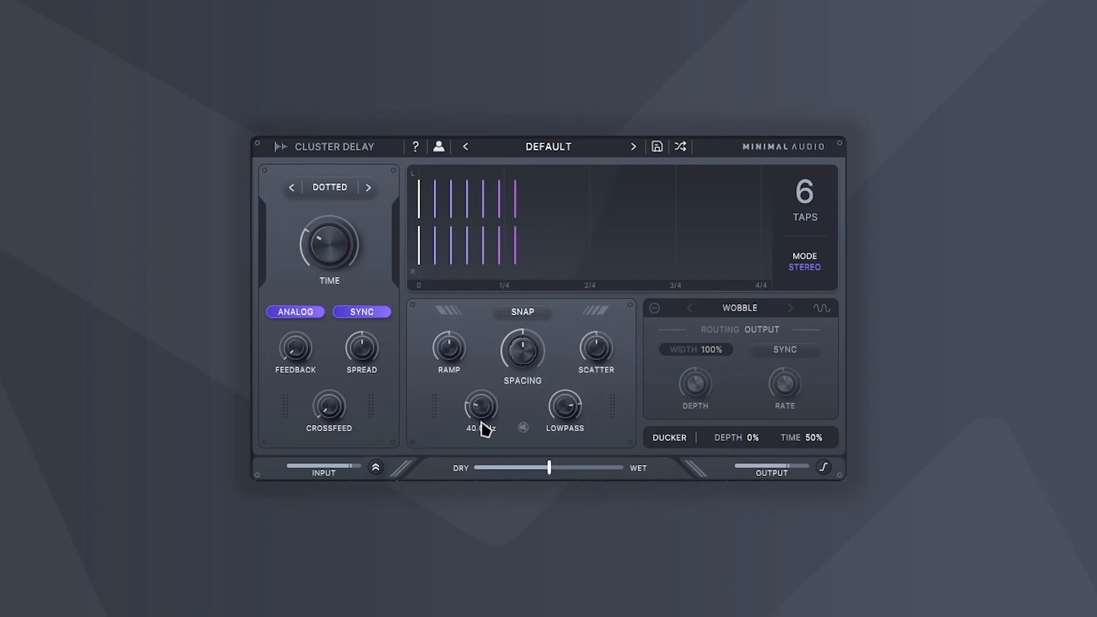
# Step: Set the highpass cutoff, push feedback to 91%, then lower it until the repeats decay
pyautogui.moveTo(490, 428)
pyautogui.mouseDown()
pyautogui.moveTo(475, 399)
pyautogui.moveTo(471, 442)
pyautogui.moveTo(475, 416)
pyautogui.mouseUp()
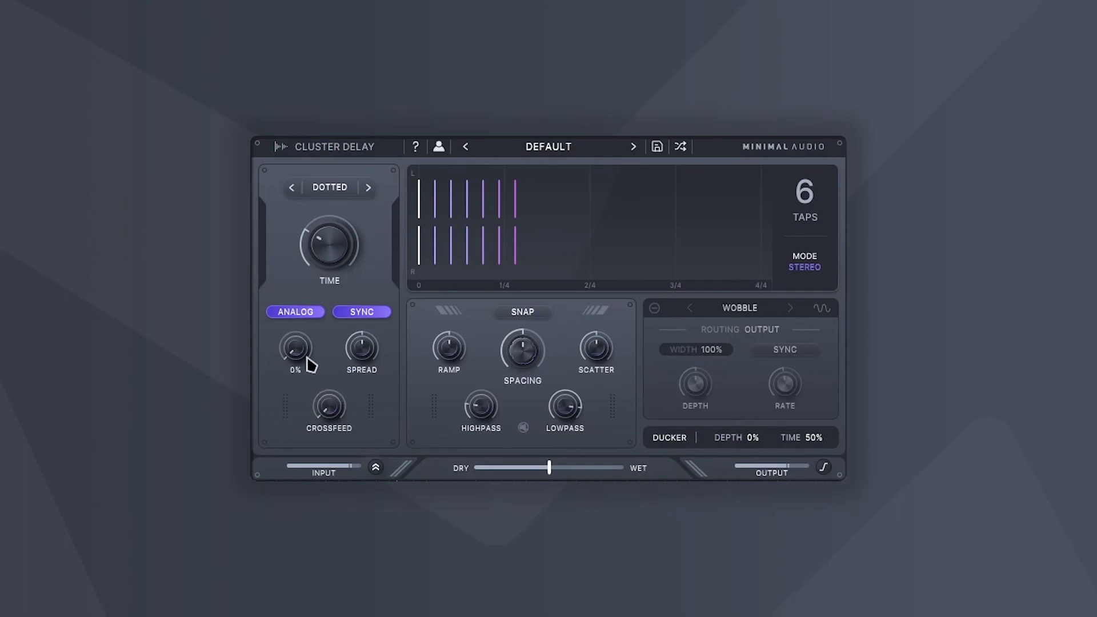
pyautogui.moveTo(306, 357); pyautogui.dragTo(319, 220)
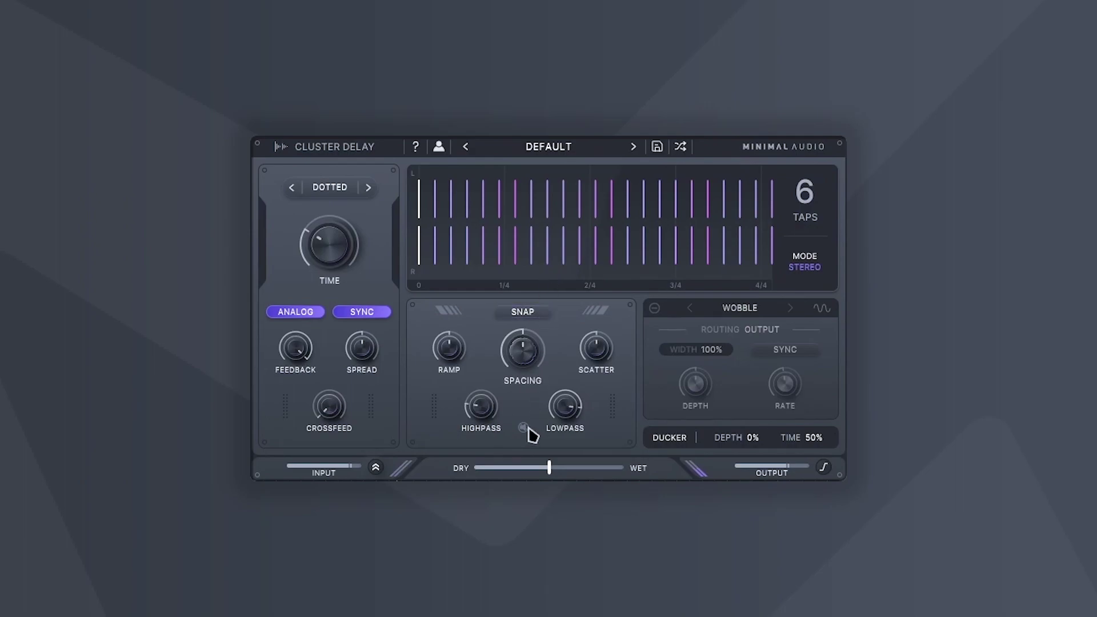
pyautogui.moveTo(546, 439)
pyautogui.moveTo(296, 361); pyautogui.dragTo(282, 404)
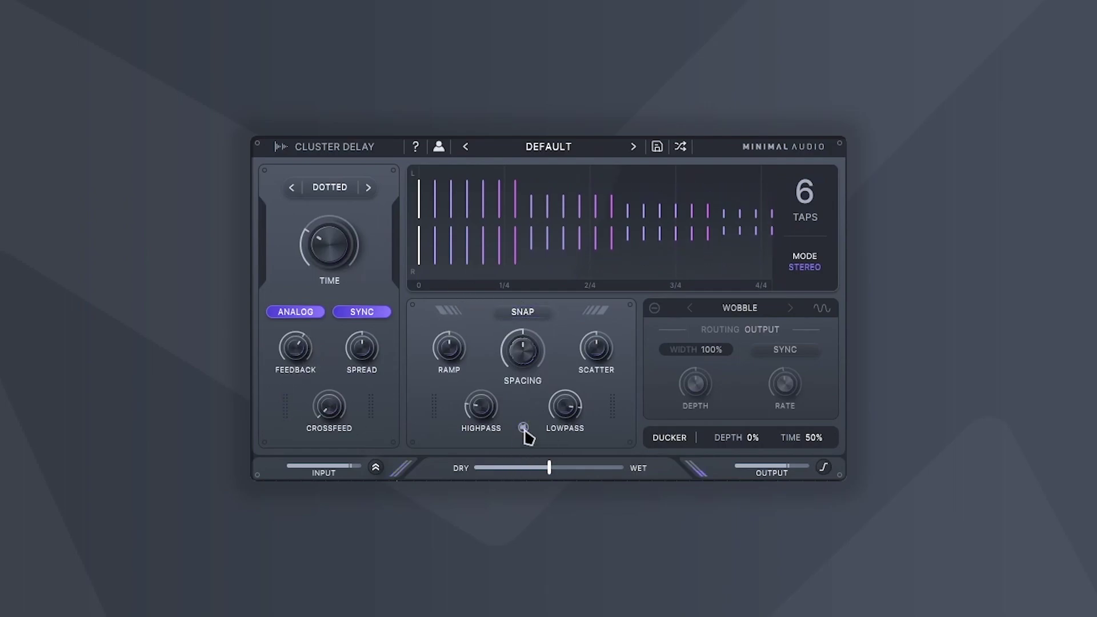
# Step: Widen the right-channel spread to 125% R and add ramp and spacing to the taps
pyautogui.moveTo(530, 332)
pyautogui.moveTo(570, 428)
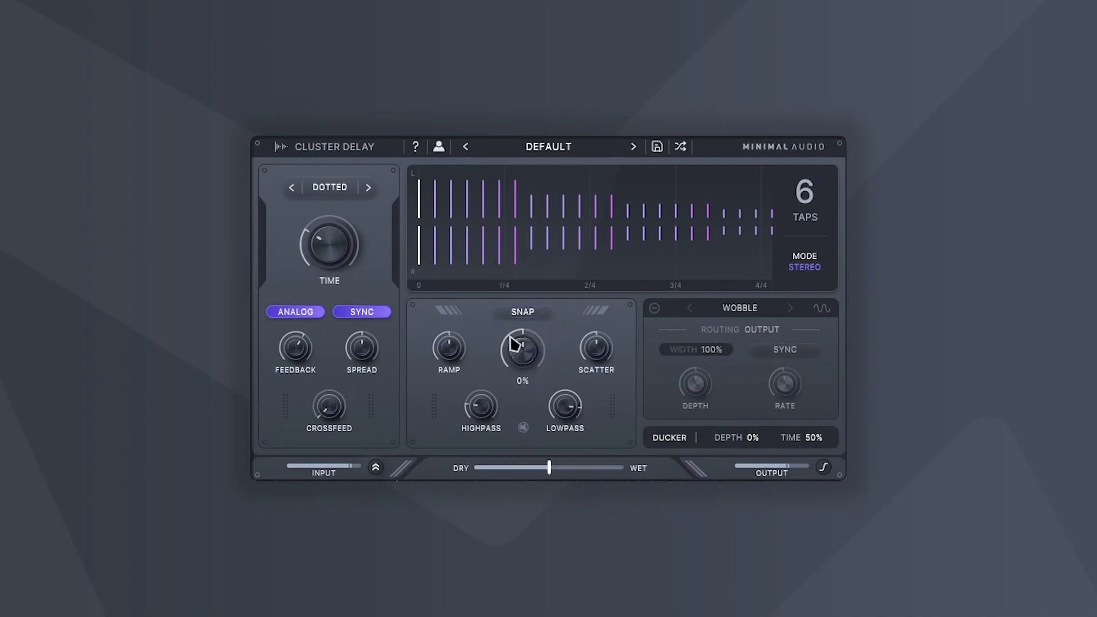
pyautogui.moveTo(372, 360); pyautogui.dragTo(371, 333)
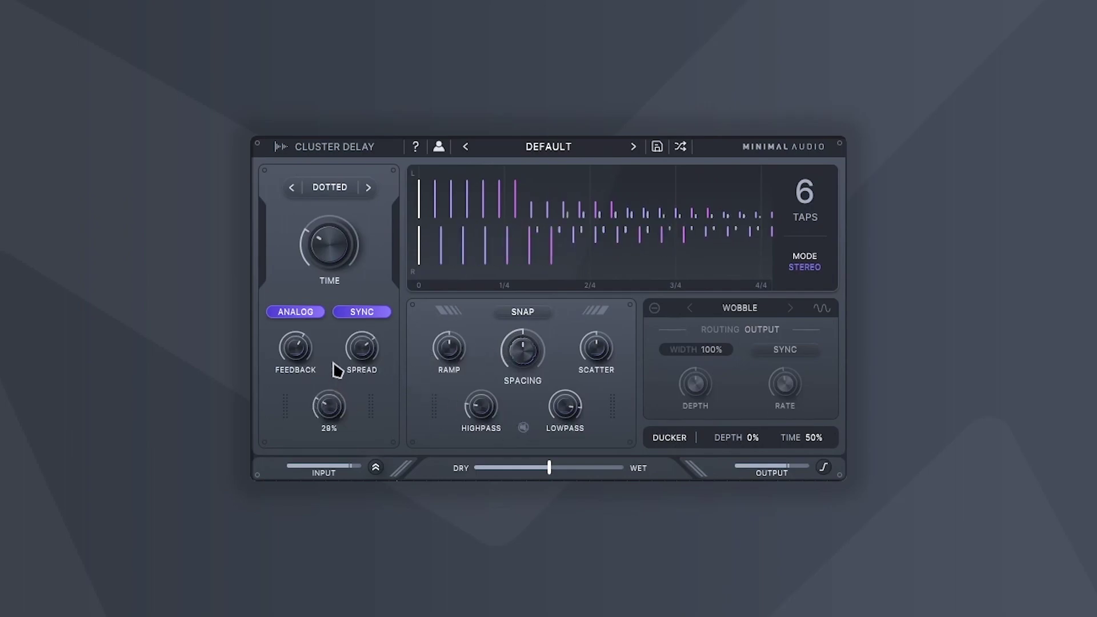
pyautogui.moveTo(508, 370)
pyautogui.moveTo(456, 343); pyautogui.dragTo(535, 344)
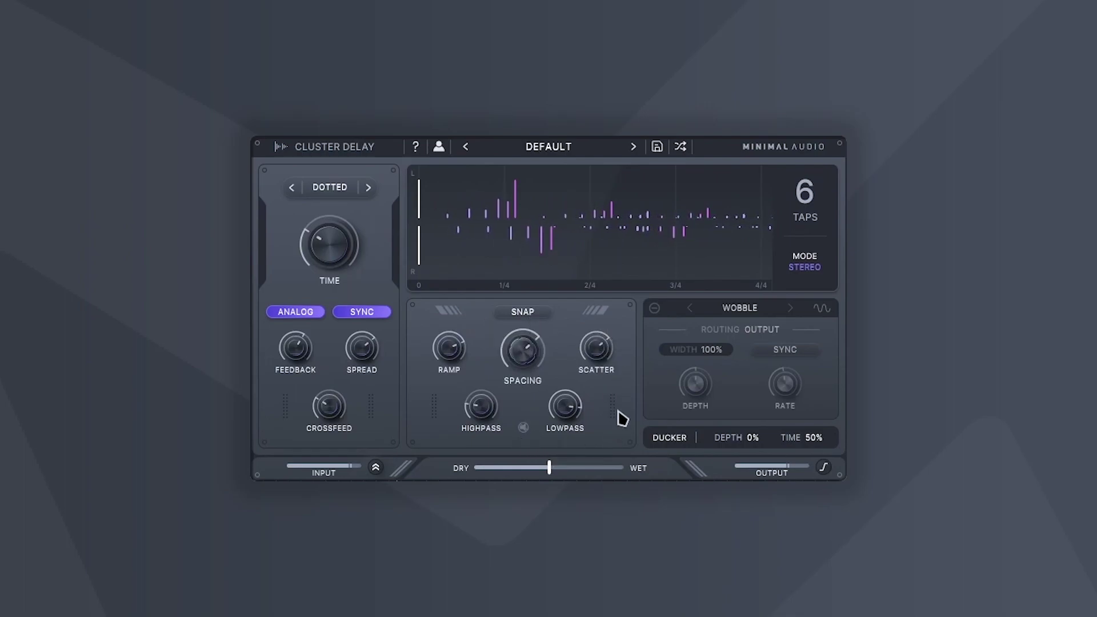
# Step: Reset the lowpass cutoff to 5.00 kHz, then open it up to 14.8 kHz
pyautogui.moveTo(594, 424)
pyautogui.doubleClick(566, 404)
pyautogui.moveTo(566, 412); pyautogui.dragTo(570, 390)
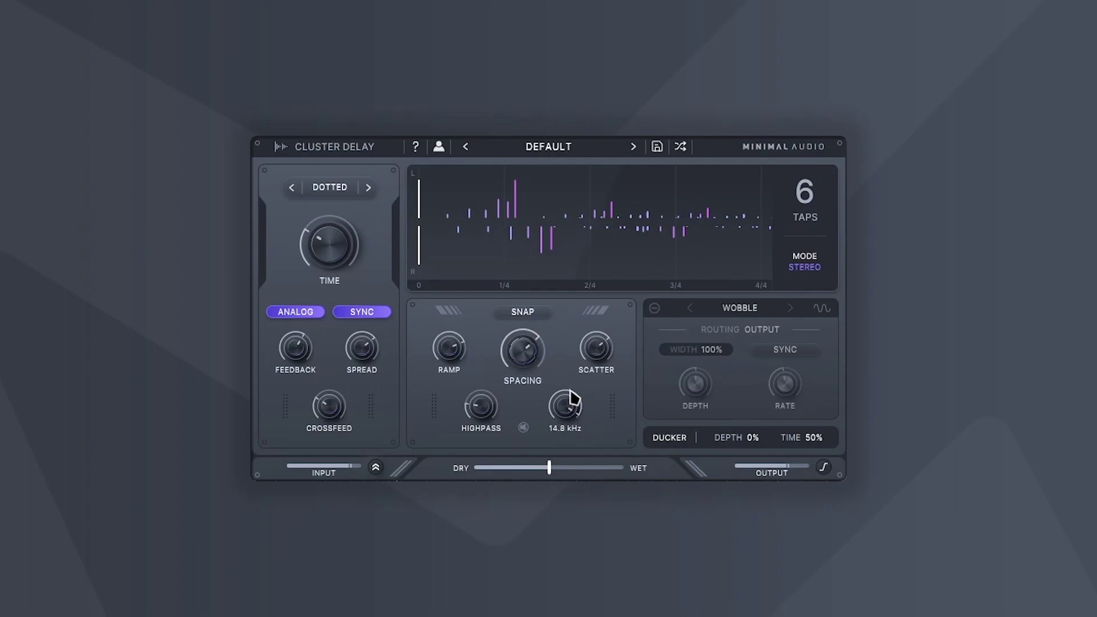
pyautogui.moveTo(273, 331)
pyautogui.moveTo(427, 349)
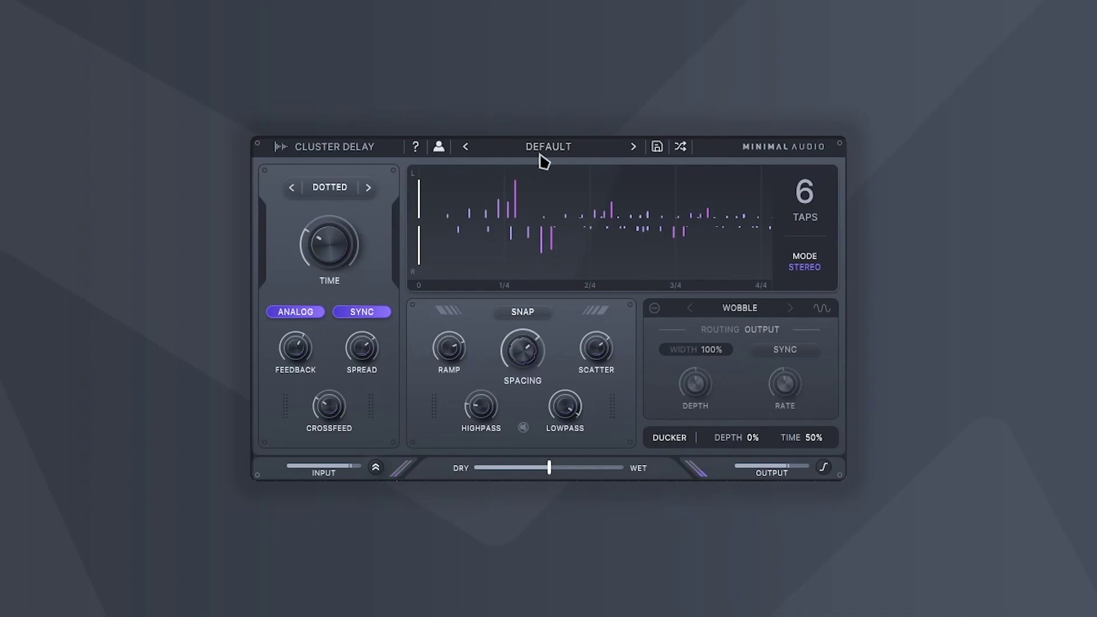
# Step: Turn on snap for the tap spacing and nudge the spacing to about 42%
pyautogui.click(533, 312)
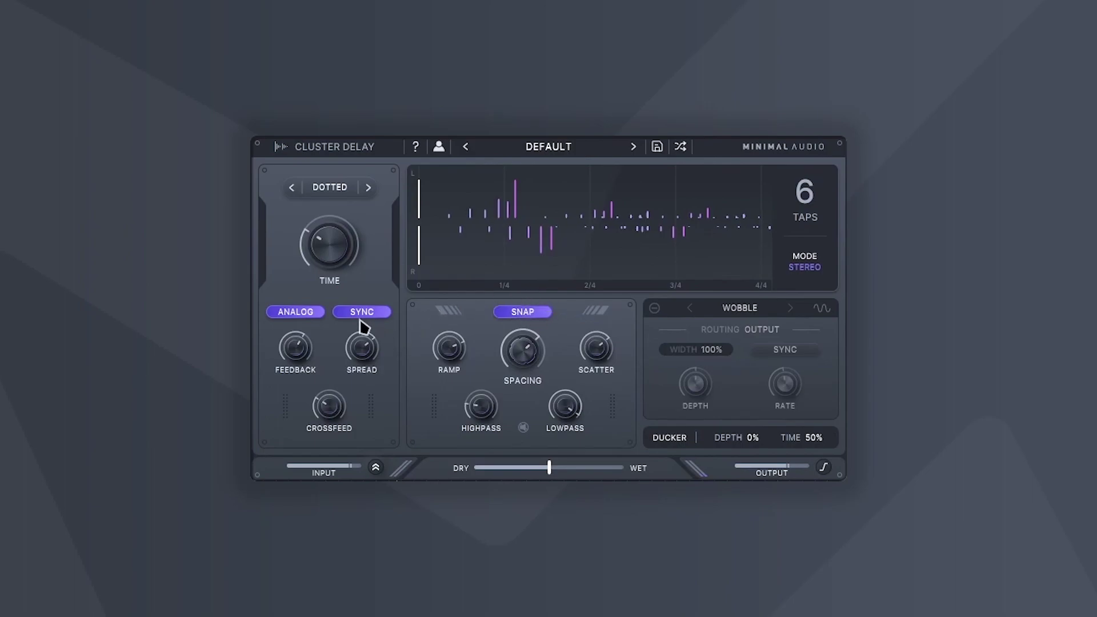
pyautogui.moveTo(529, 352)
pyautogui.moveTo(528, 351)
pyautogui.mouseDown()
pyautogui.moveTo(516, 379)
pyautogui.moveTo(522, 350)
pyautogui.mouseUp()
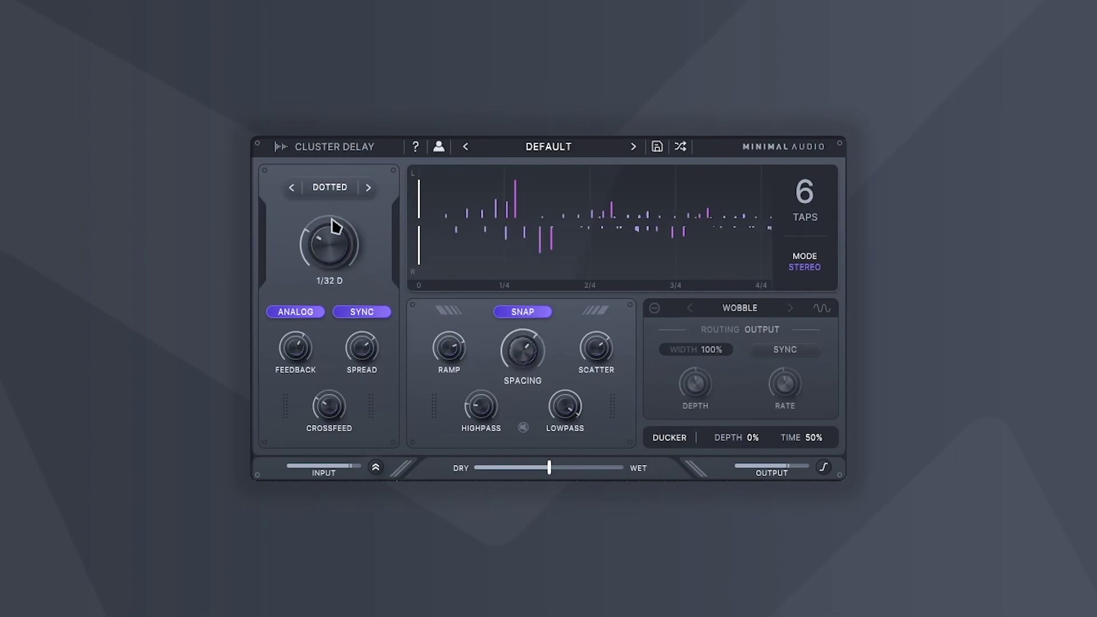
pyautogui.moveTo(521, 348); pyautogui.dragTo(528, 349)
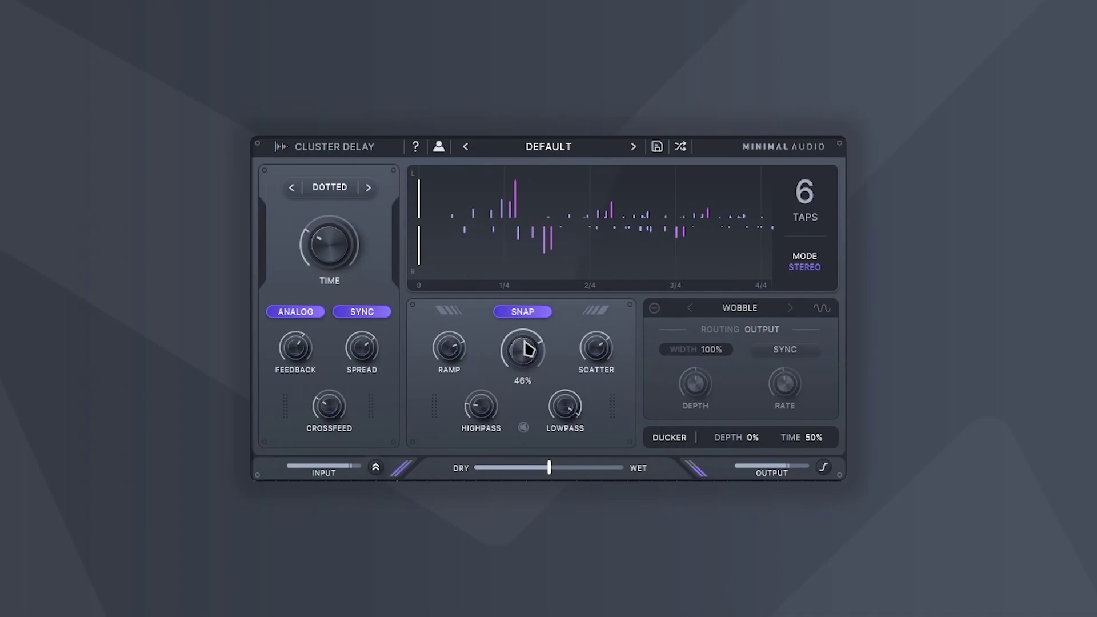
# Step: Disable sync and snap, lower the stereo spread slightly, and raise tap spacing to 89%
pyautogui.click(373, 313)
pyautogui.click(522, 312)
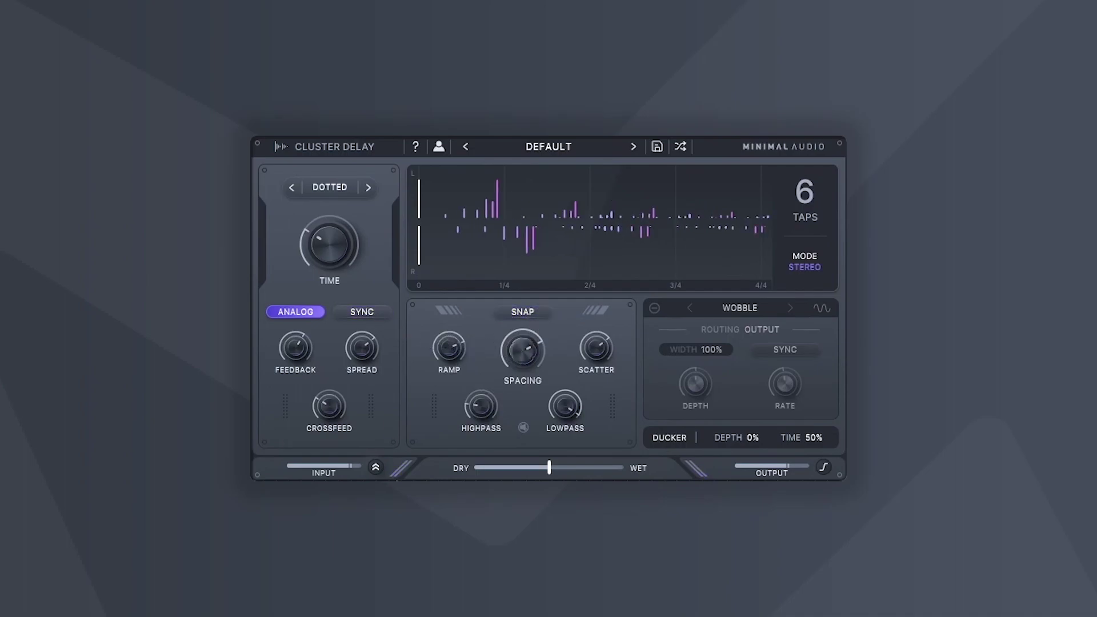
pyautogui.moveTo(352, 364); pyautogui.dragTo(347, 375)
pyautogui.moveTo(520, 354); pyautogui.dragTo(533, 331)
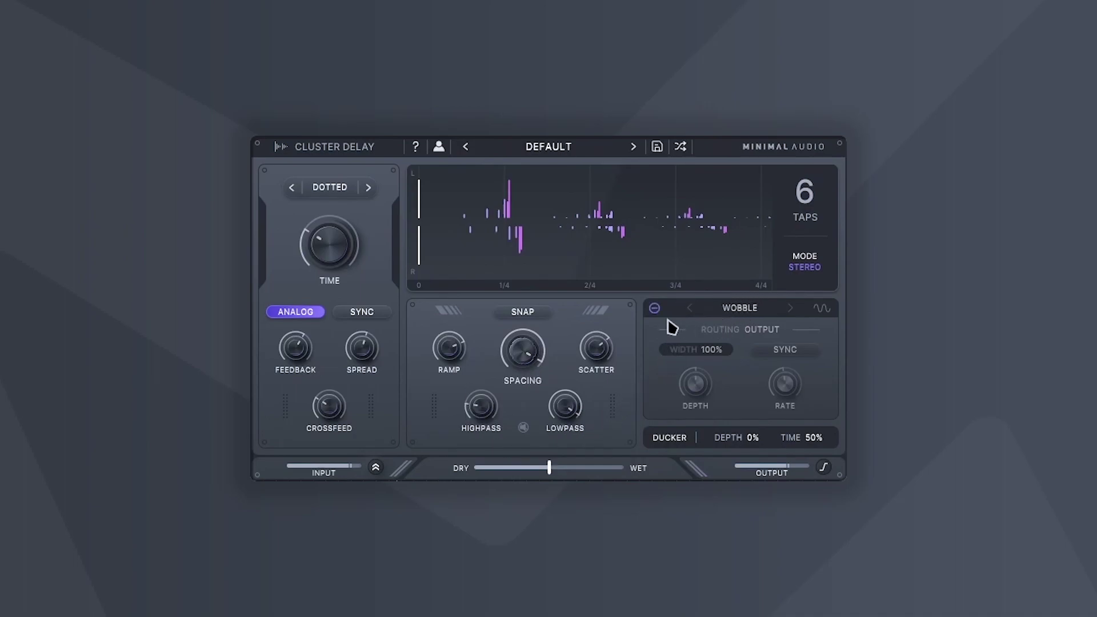
# Step: Enable Wobble, reset tap spacing and ramp to centre, and lower wobble depth to 68%
pyautogui.click(654, 307)
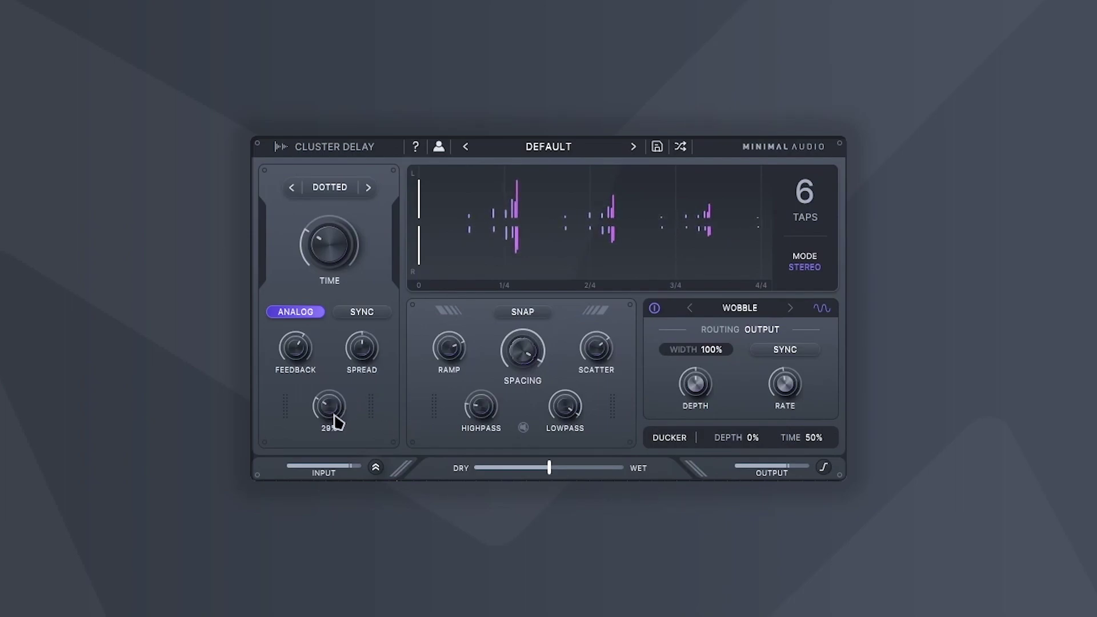
pyautogui.doubleClick(520, 345)
pyautogui.doubleClick(450, 359)
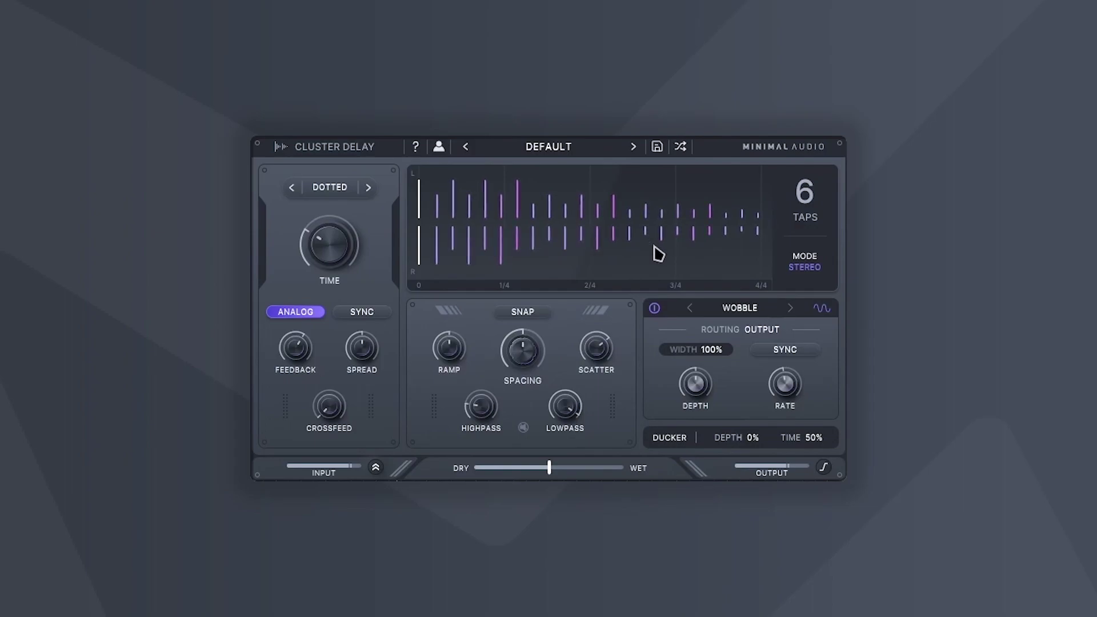
pyautogui.moveTo(712, 395)
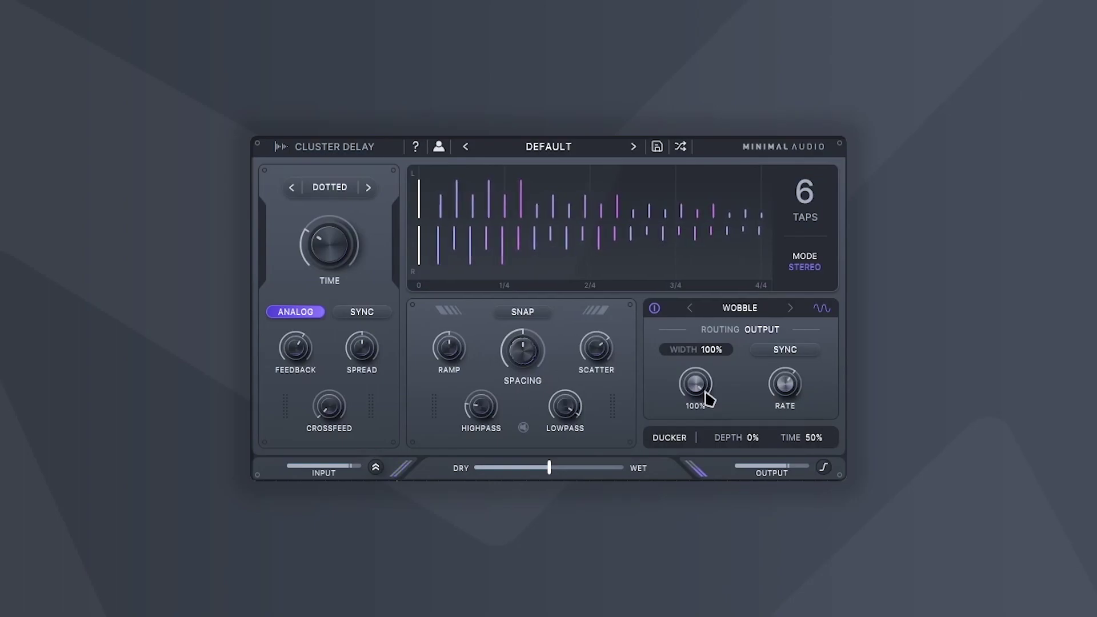
pyautogui.moveTo(706, 412); pyautogui.dragTo(670, 477)
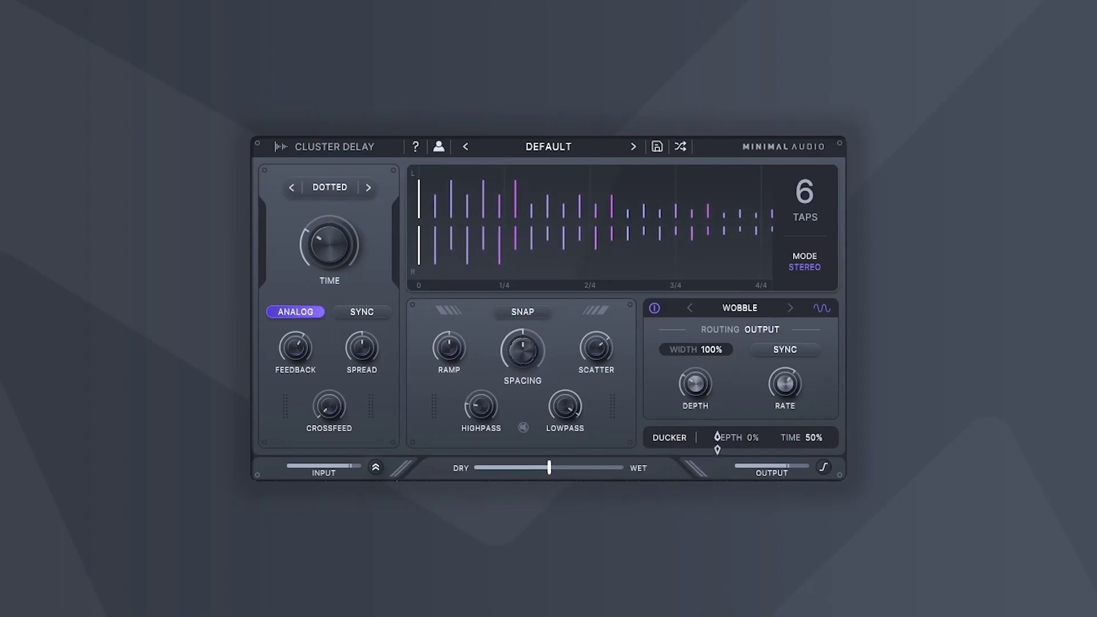
pyautogui.moveTo(779, 408)
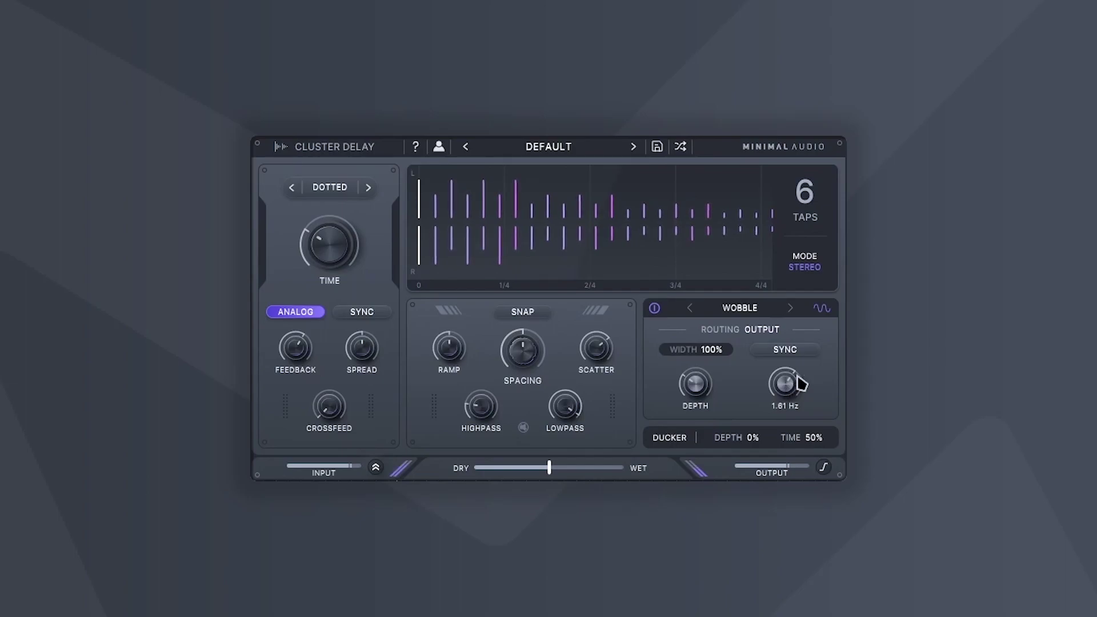
# Step: Swap the effect to Diffusion with 100% mix, 45% size and 56% modulation
pyautogui.click(763, 313)
pyautogui.click(762, 348)
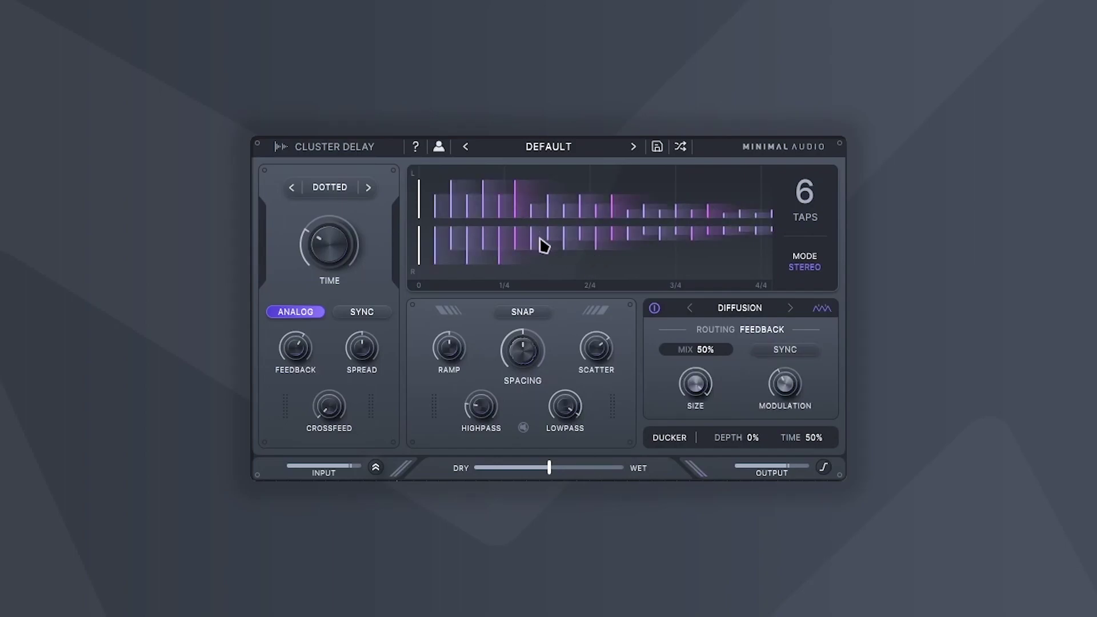
pyautogui.moveTo(770, 378)
pyautogui.moveTo(709, 369)
pyautogui.moveTo(706, 346); pyautogui.dragTo(702, 147)
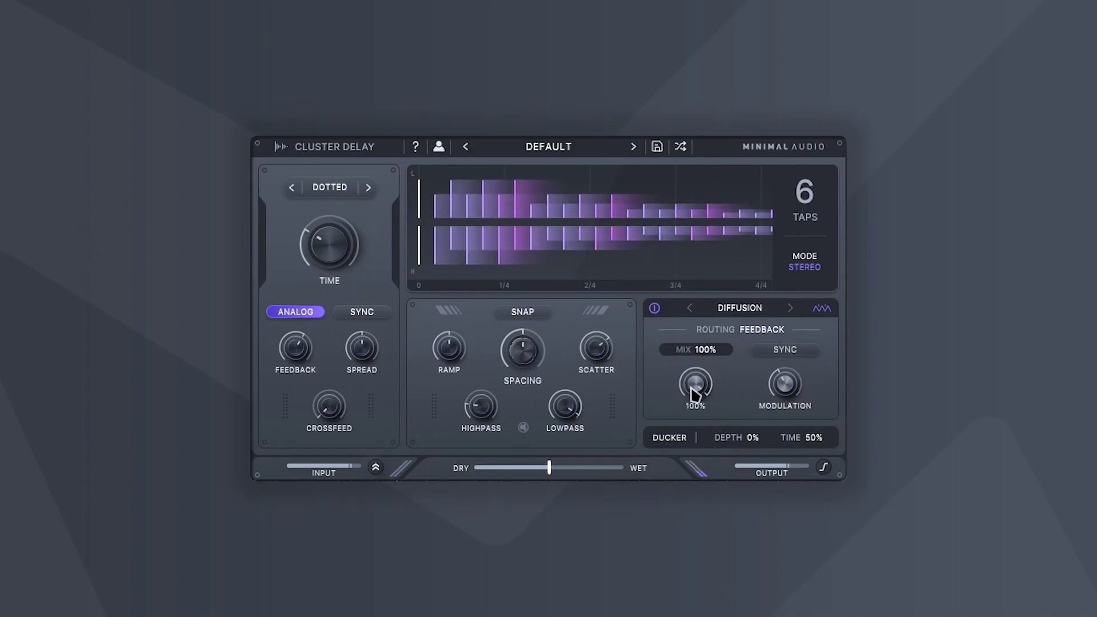
pyautogui.moveTo(695, 385); pyautogui.dragTo(673, 474)
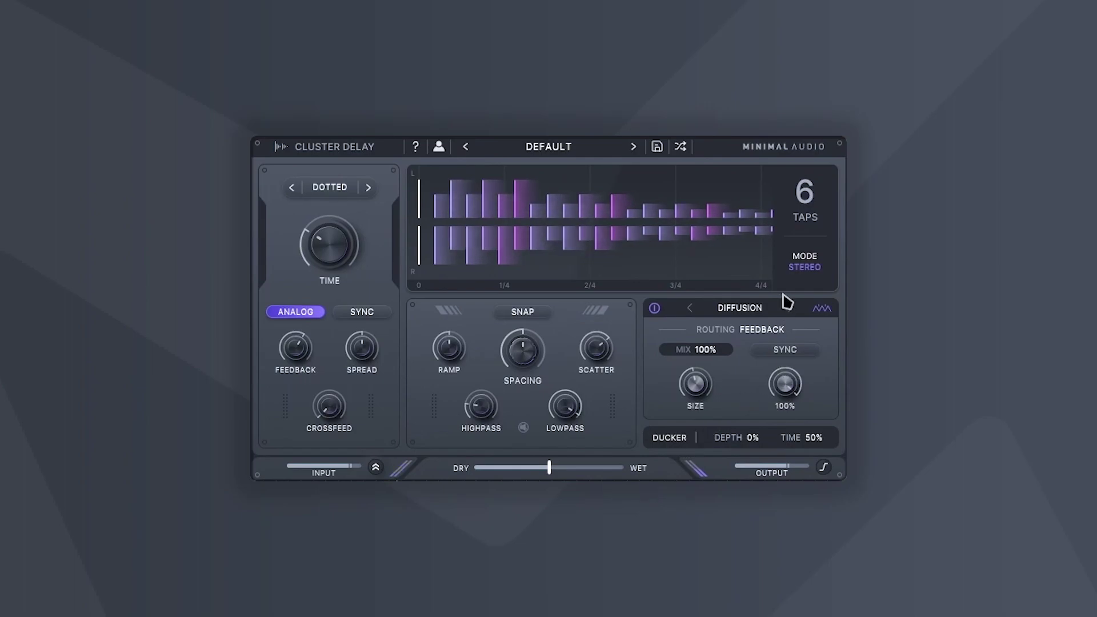
pyautogui.moveTo(785, 384); pyautogui.dragTo(778, 423)
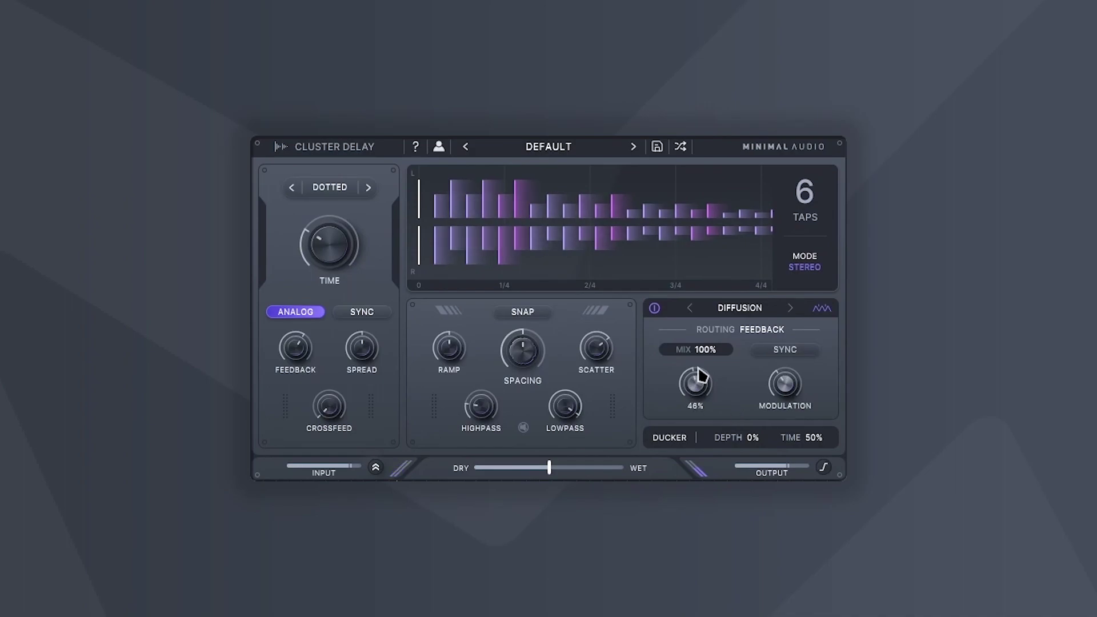
# Step: Switch the effect to Chorus and turn its depth up to 100%
pyautogui.click(740, 308)
pyautogui.click(738, 368)
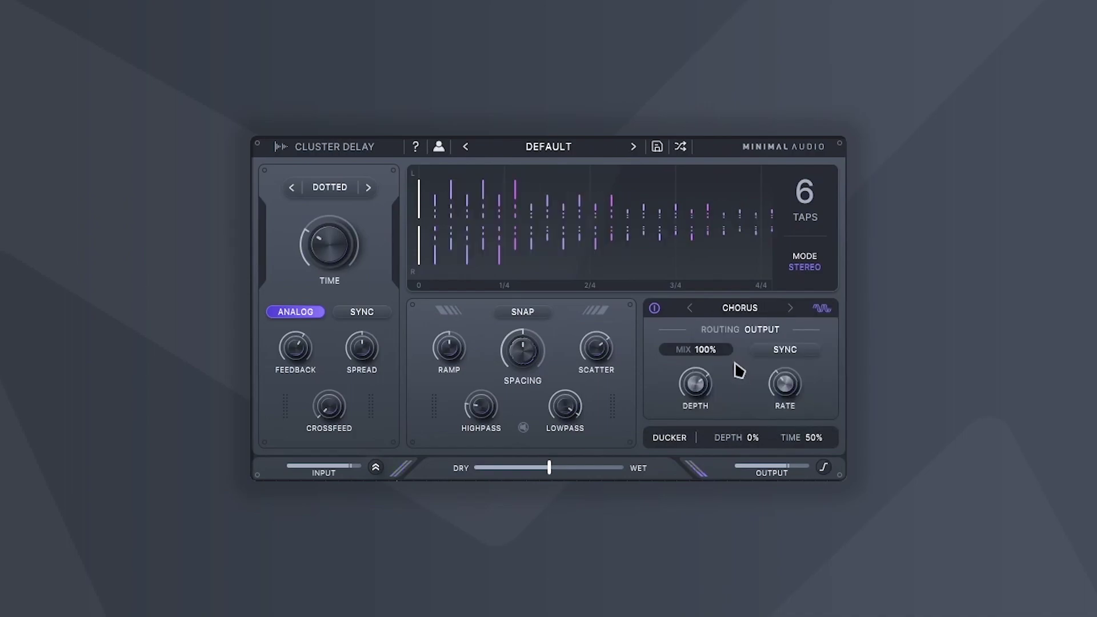
pyautogui.moveTo(725, 380); pyautogui.dragTo(713, 386)
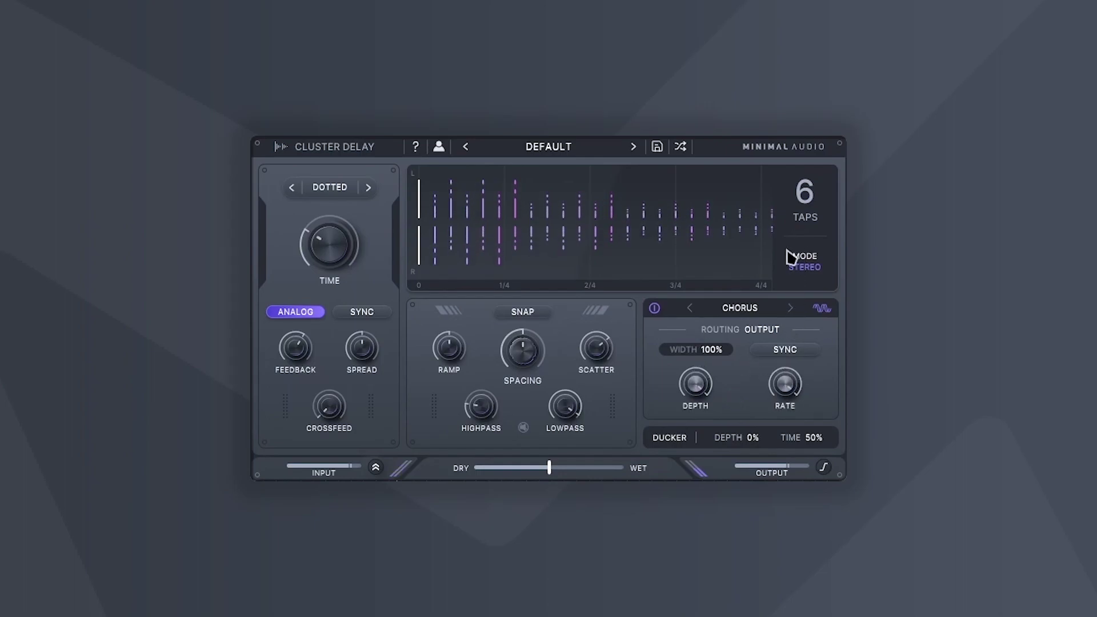
# Step: Switch the effect to Phaser and raise its depth to 91%
pyautogui.click(740, 308)
pyautogui.click(755, 385)
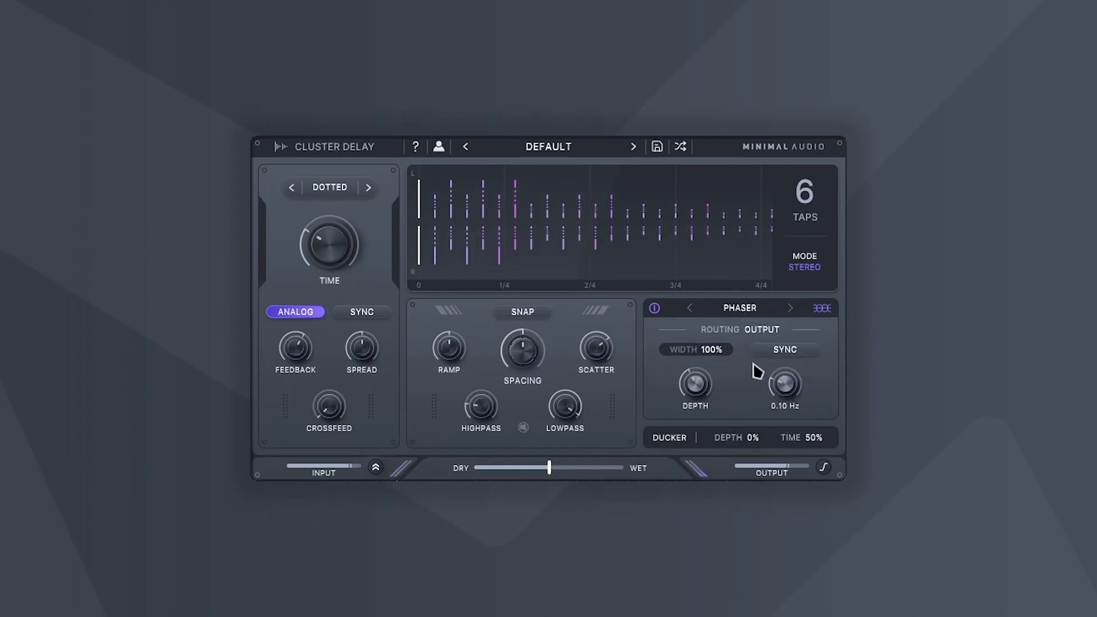
pyautogui.moveTo(697, 387); pyautogui.dragTo(705, 351)
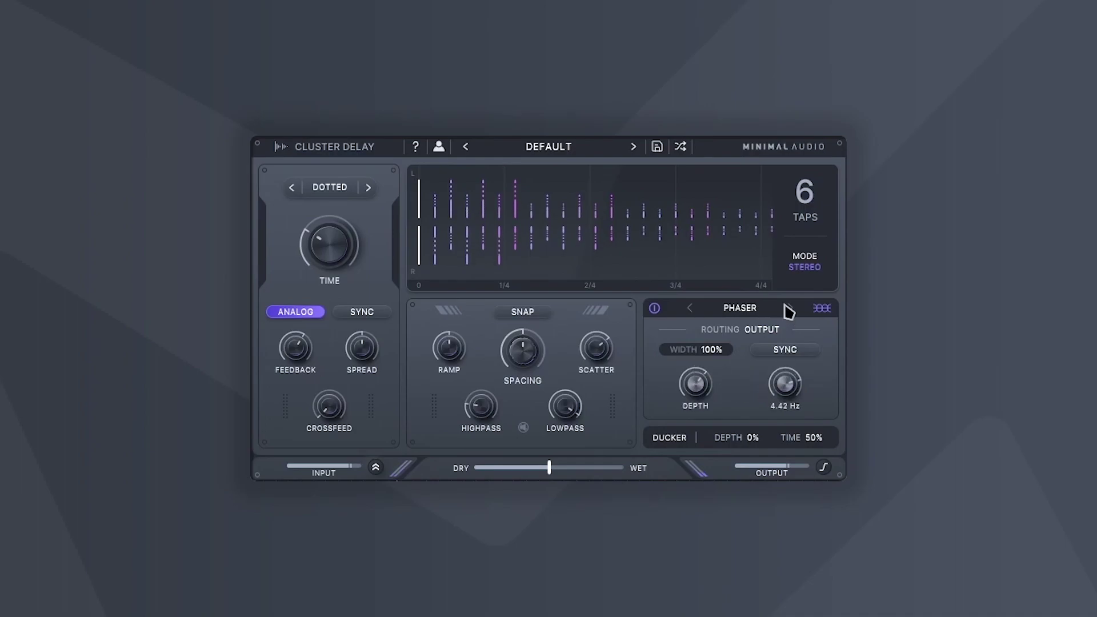
pyautogui.moveTo(700, 384); pyautogui.dragTo(708, 352)
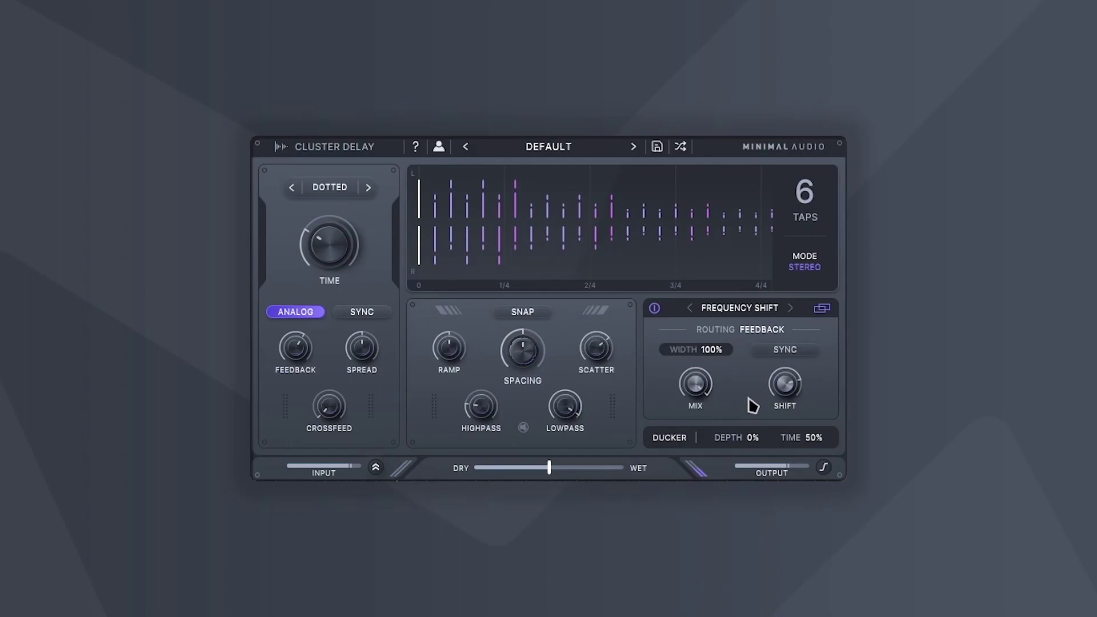
pyautogui.click(755, 394)
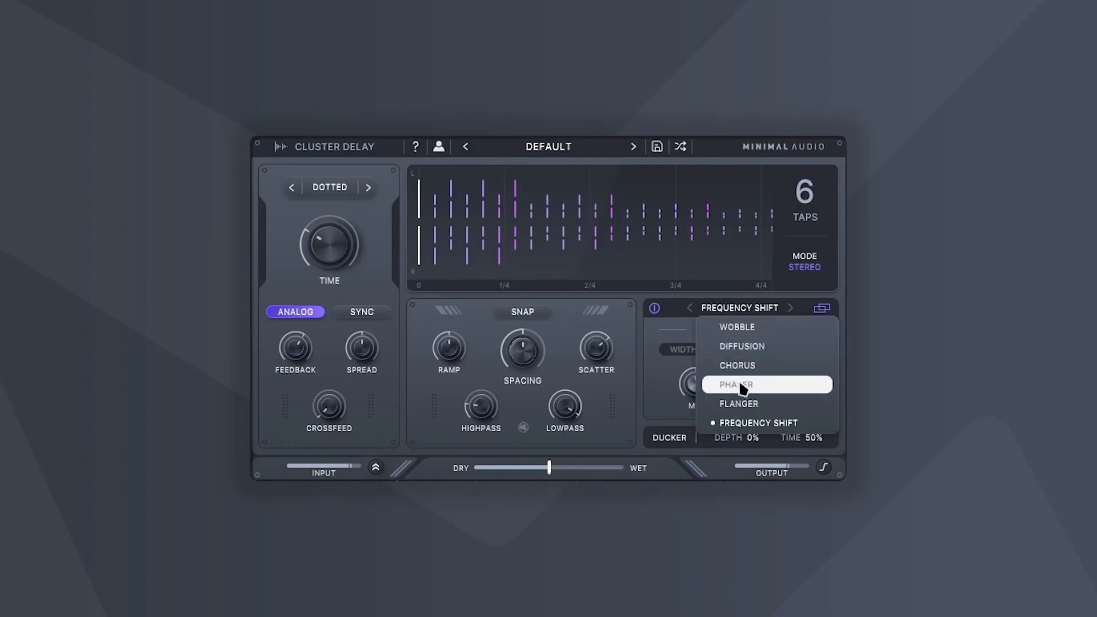
# Step: Keep Frequency Shift and compare Input and Output routing before returning it to Feedback
pyautogui.click(753, 429)
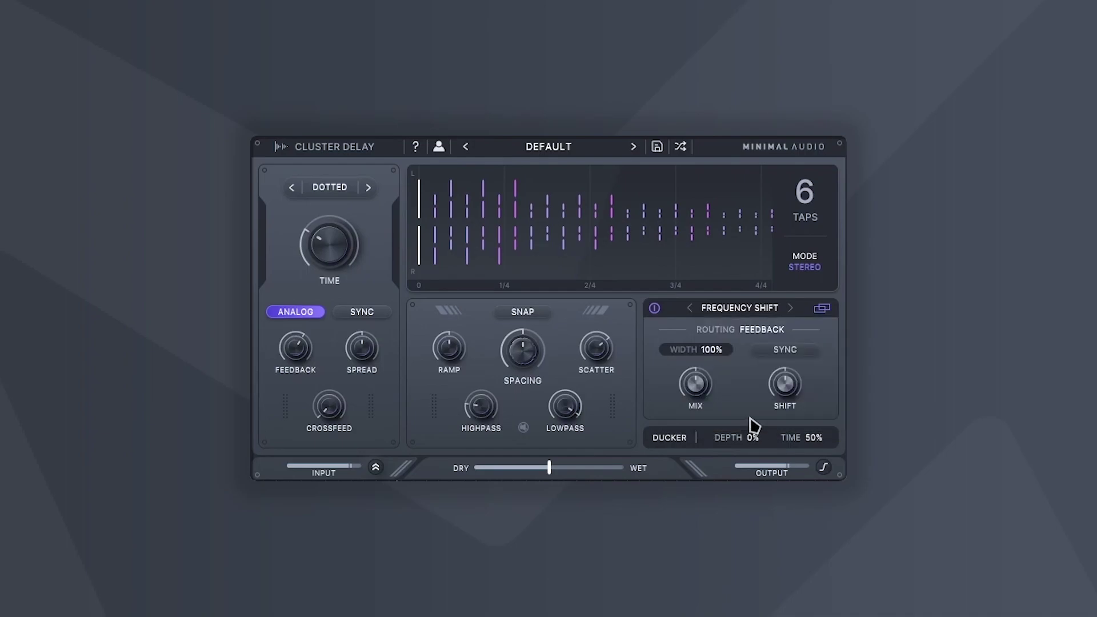
pyautogui.click(753, 337)
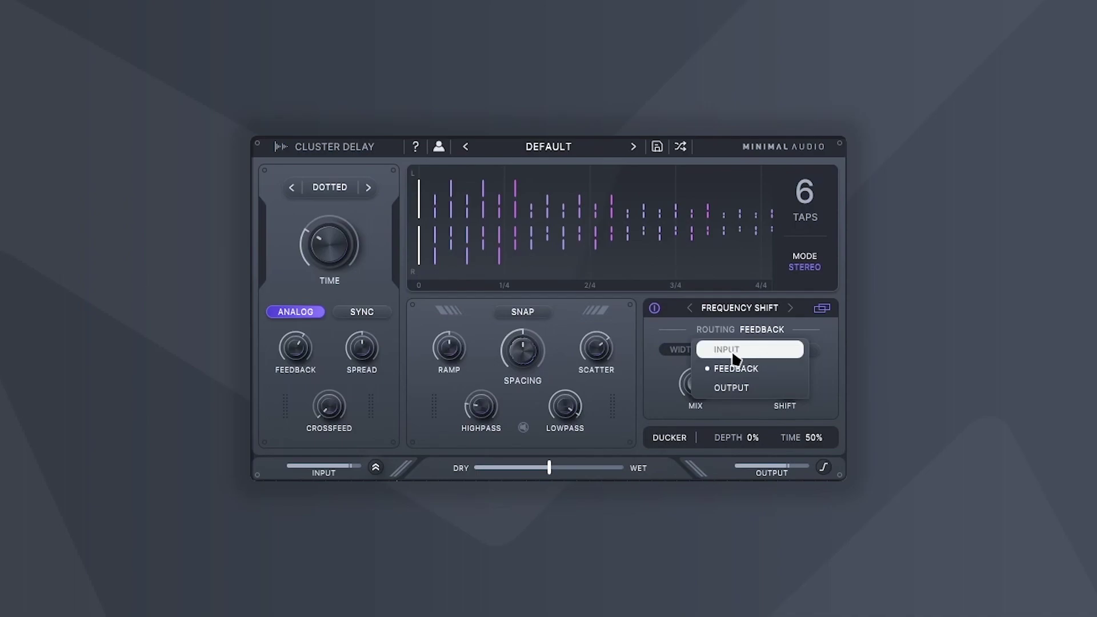
pyautogui.click(733, 352)
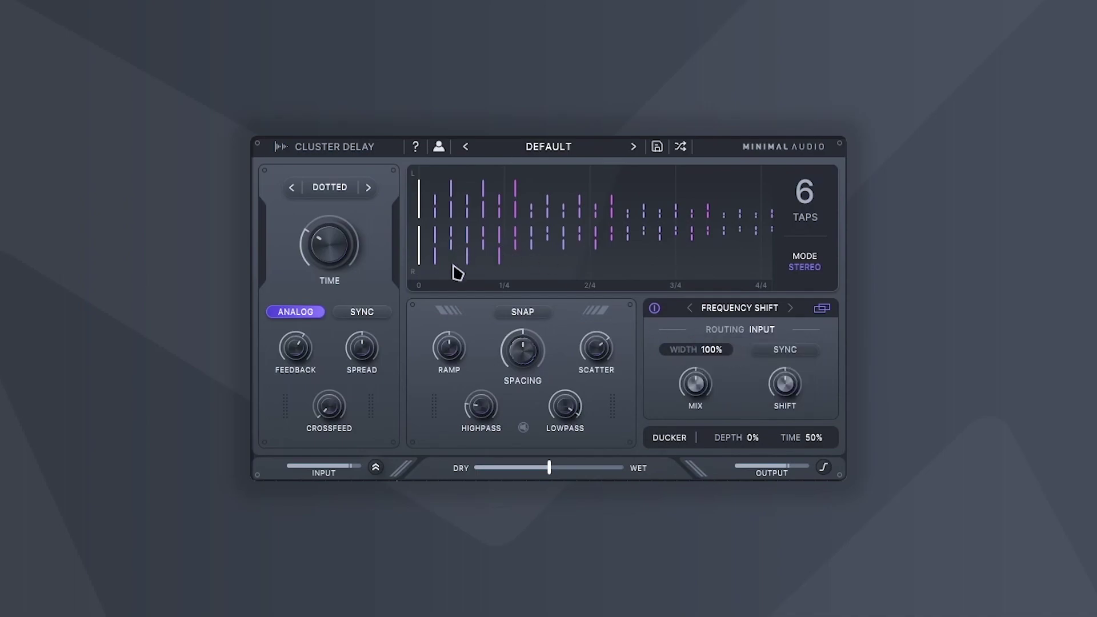
pyautogui.click(759, 341)
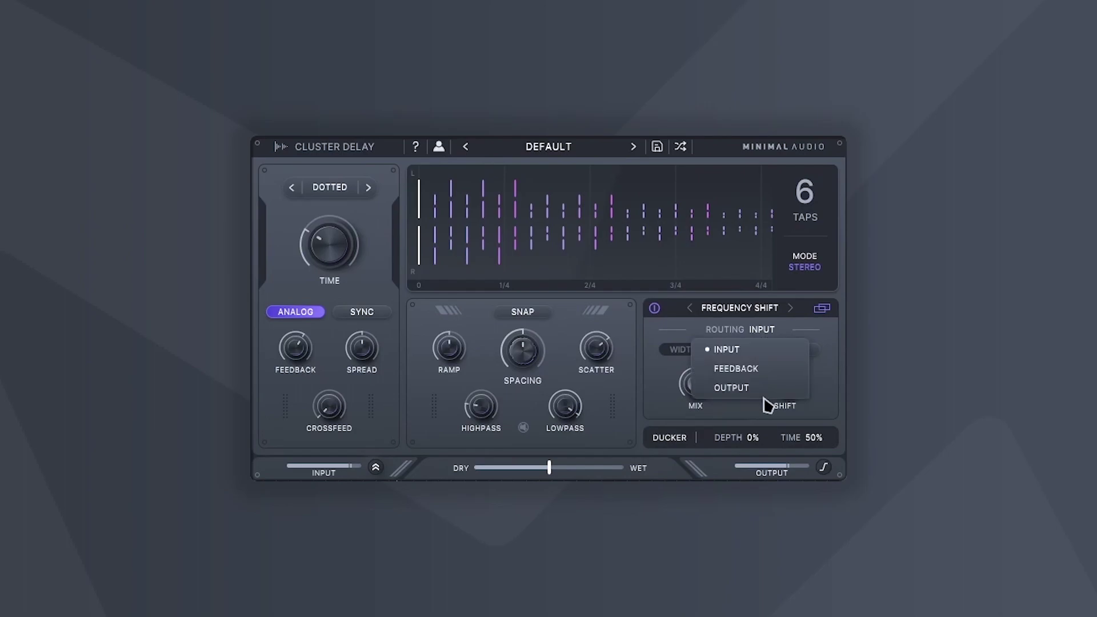
pyautogui.click(742, 389)
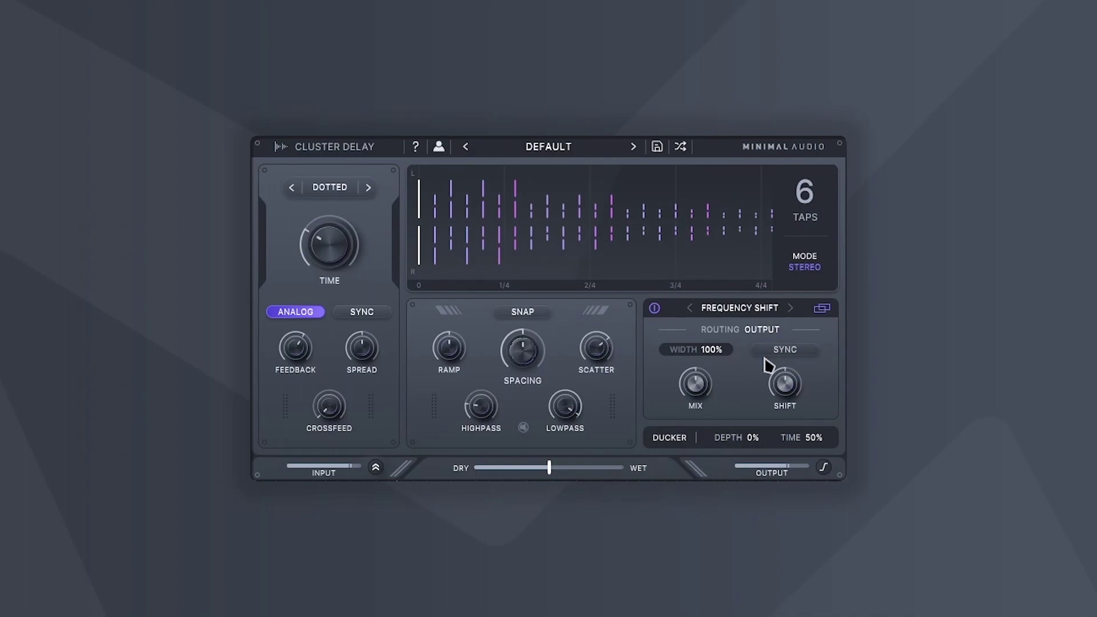
pyautogui.click(761, 336)
pyautogui.click(757, 372)
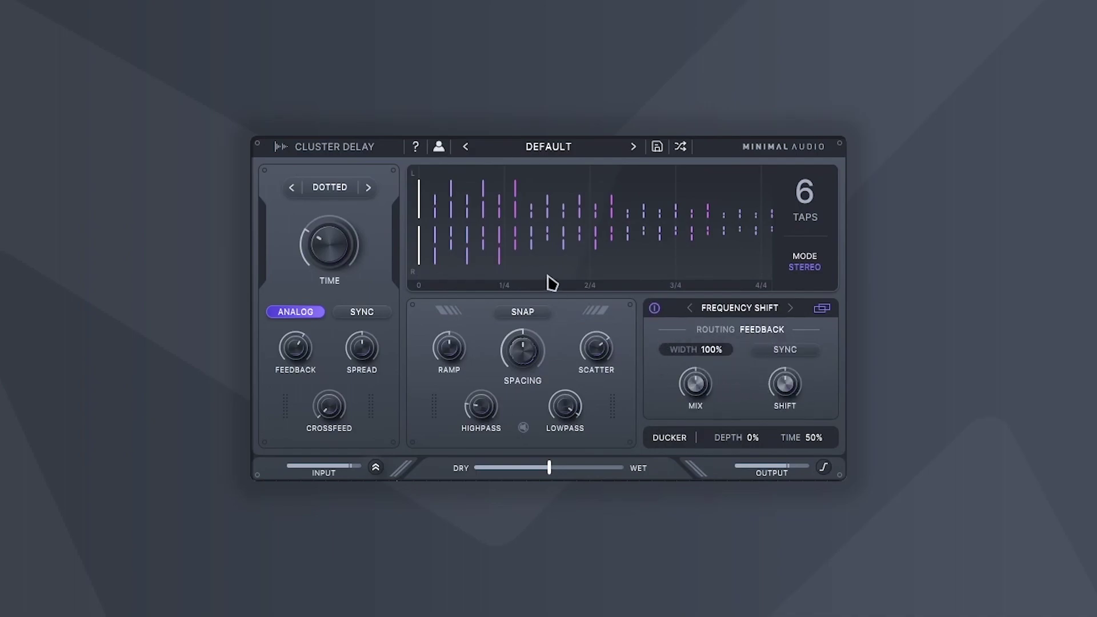
# Step: Shorten the delay time to 1/128 dotted
pyautogui.moveTo(362, 340)
pyautogui.moveTo(336, 232)
pyautogui.moveTo(770, 377)
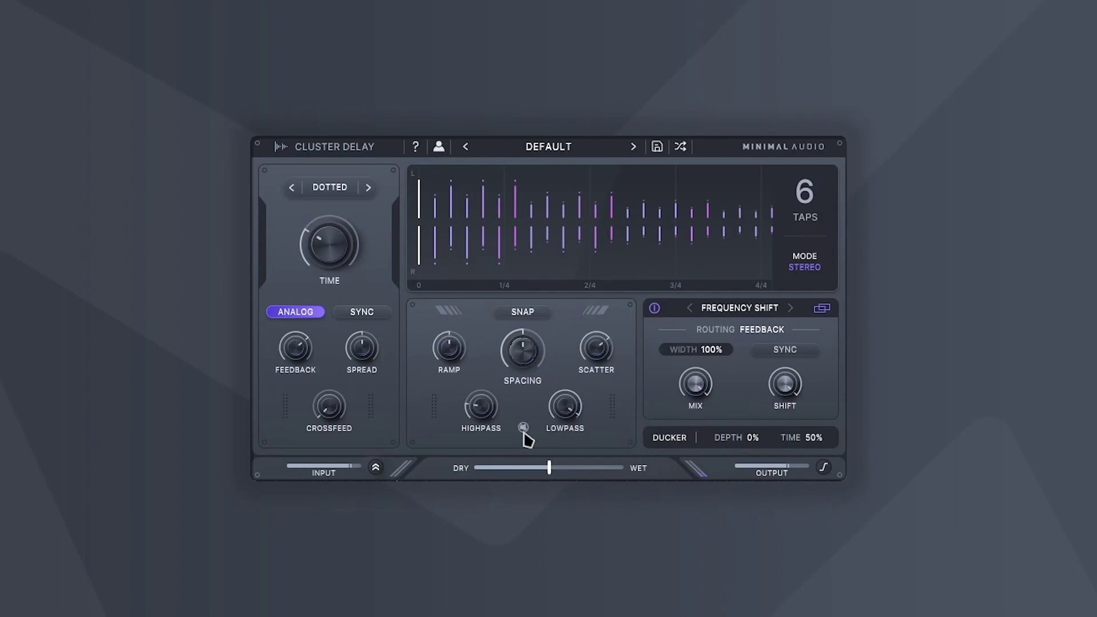
pyautogui.moveTo(343, 249); pyautogui.dragTo(322, 296)
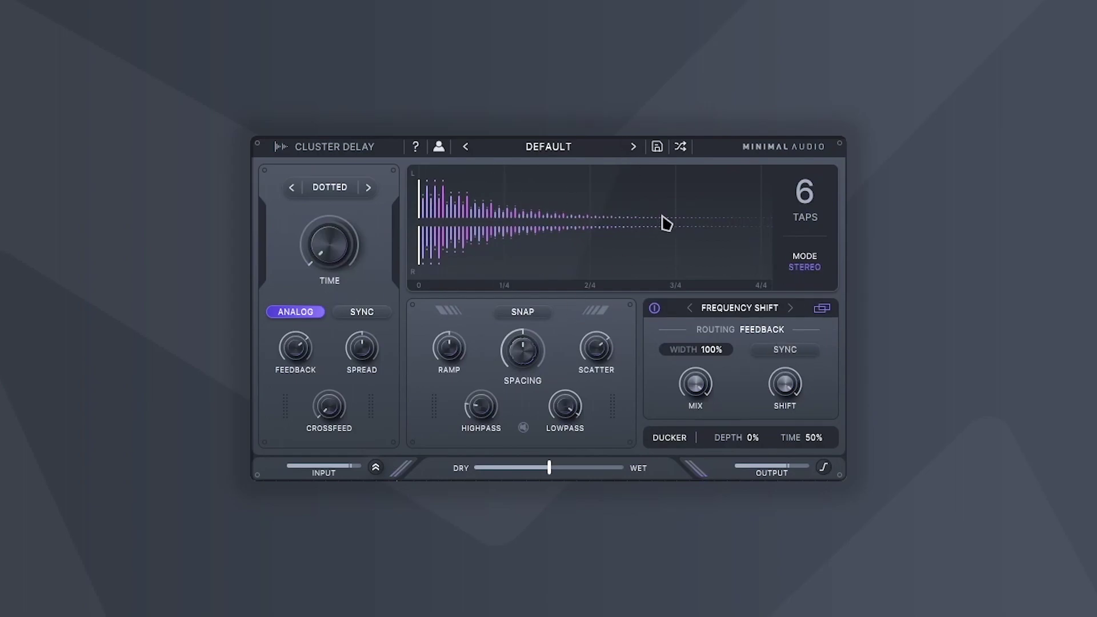
# Step: Audition Input and Output routing again, ending with Frequency Shift on Feedback
pyautogui.moveTo(761, 399)
pyautogui.click(761, 330)
pyautogui.click(752, 355)
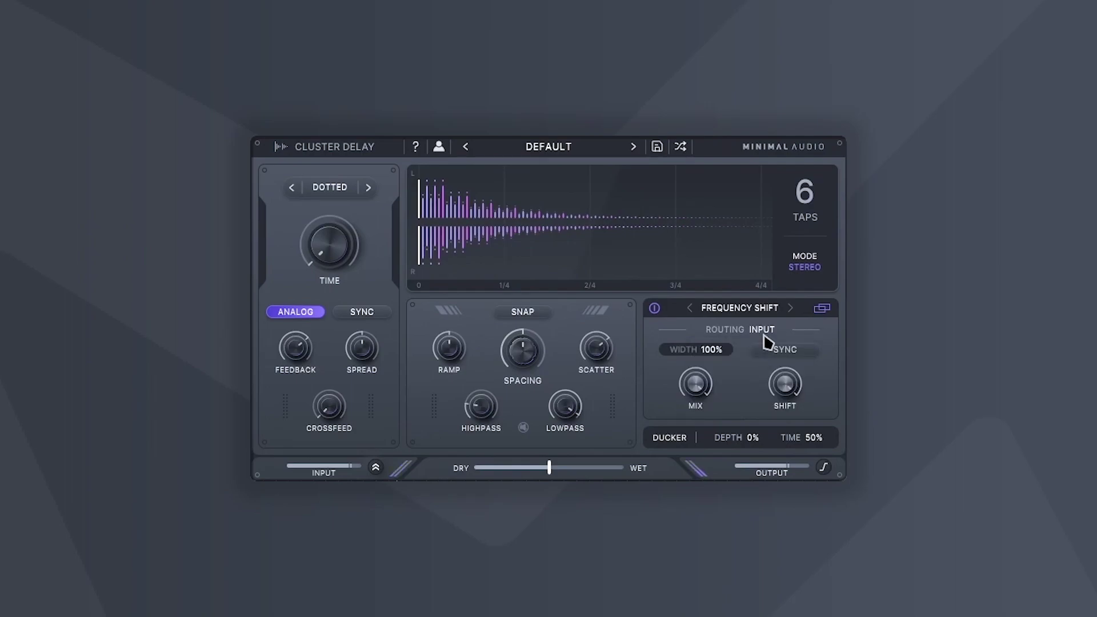
pyautogui.click(763, 330)
pyautogui.click(763, 388)
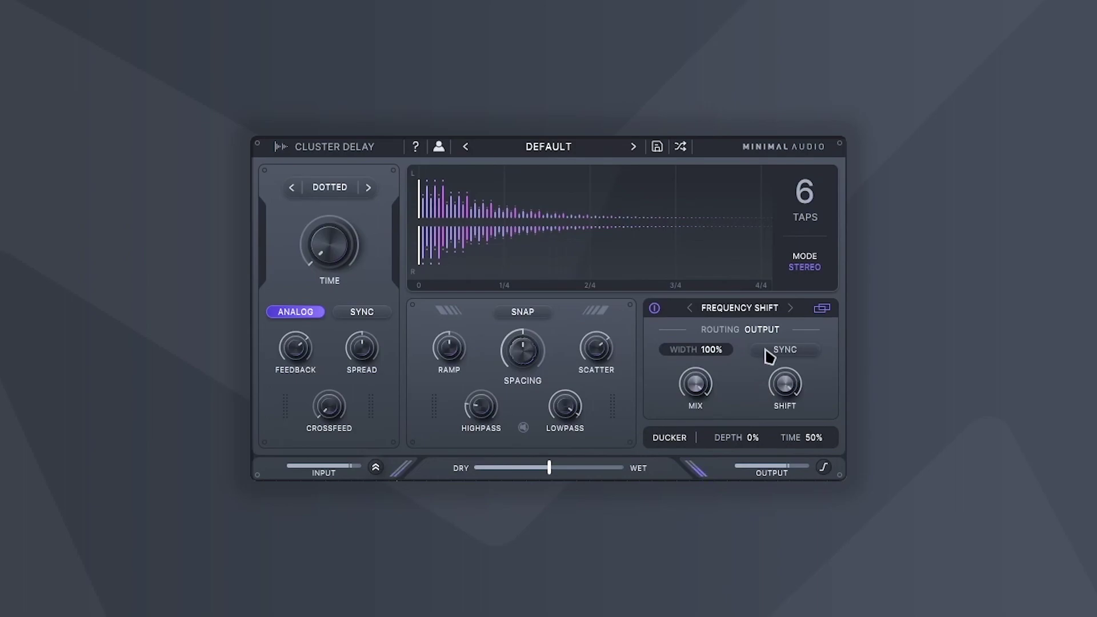
pyautogui.click(762, 329)
pyautogui.click(757, 368)
# Step: Swap the effect to Phaser routed into the feedback, with depth at 52%
pyautogui.click(741, 313)
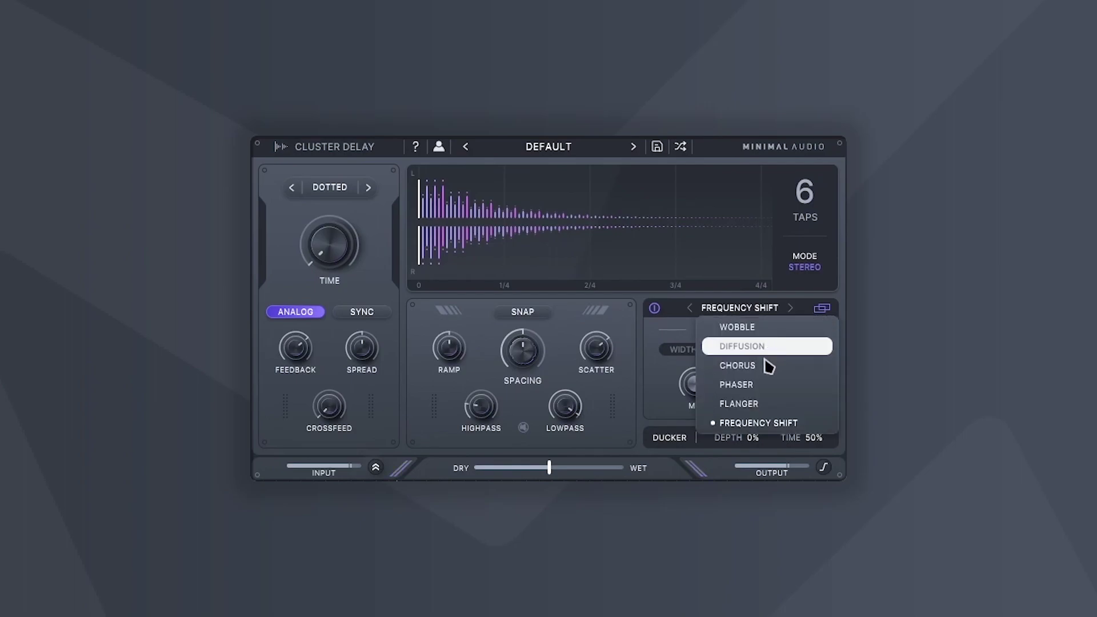
pyautogui.click(745, 387)
pyautogui.click(761, 330)
pyautogui.click(764, 372)
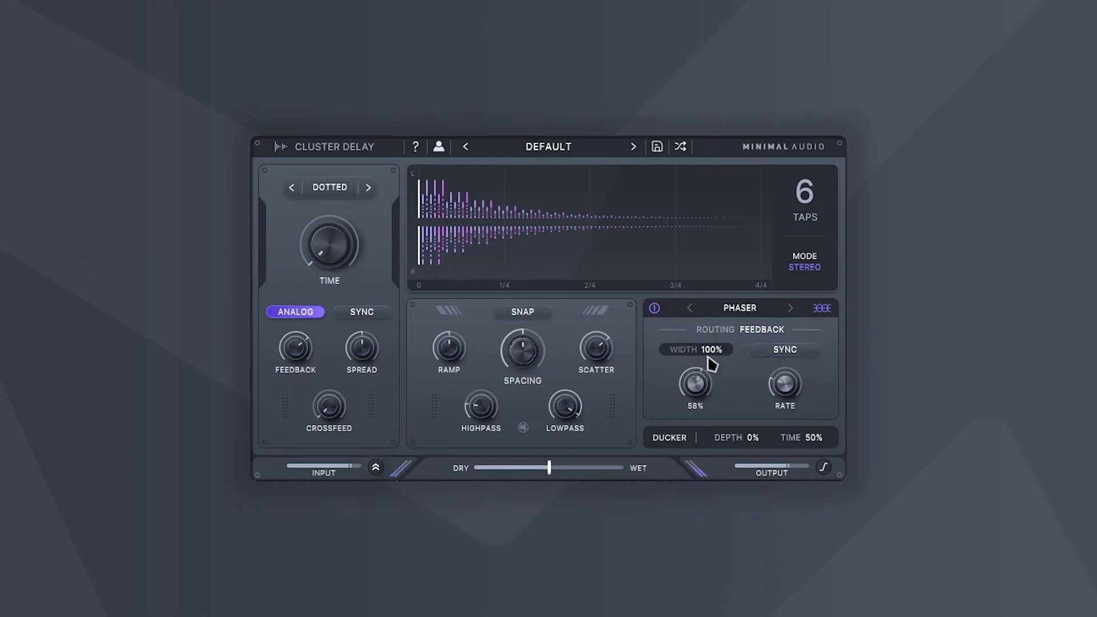
pyautogui.moveTo(793, 394)
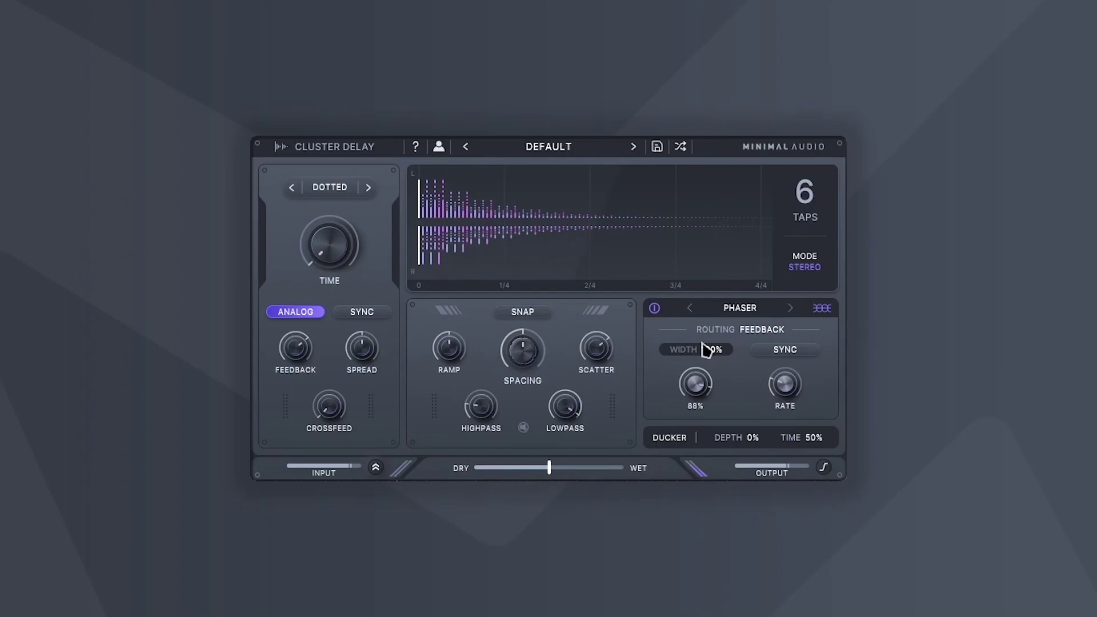
pyautogui.moveTo(693, 391); pyautogui.dragTo(710, 359)
# Step: Slow the phaser rate to about 0.10 Hz, set delay time to 1/64 dotted and feedback to 48%
pyautogui.moveTo(792, 378)
pyautogui.moveTo(792, 378); pyautogui.dragTo(776, 424)
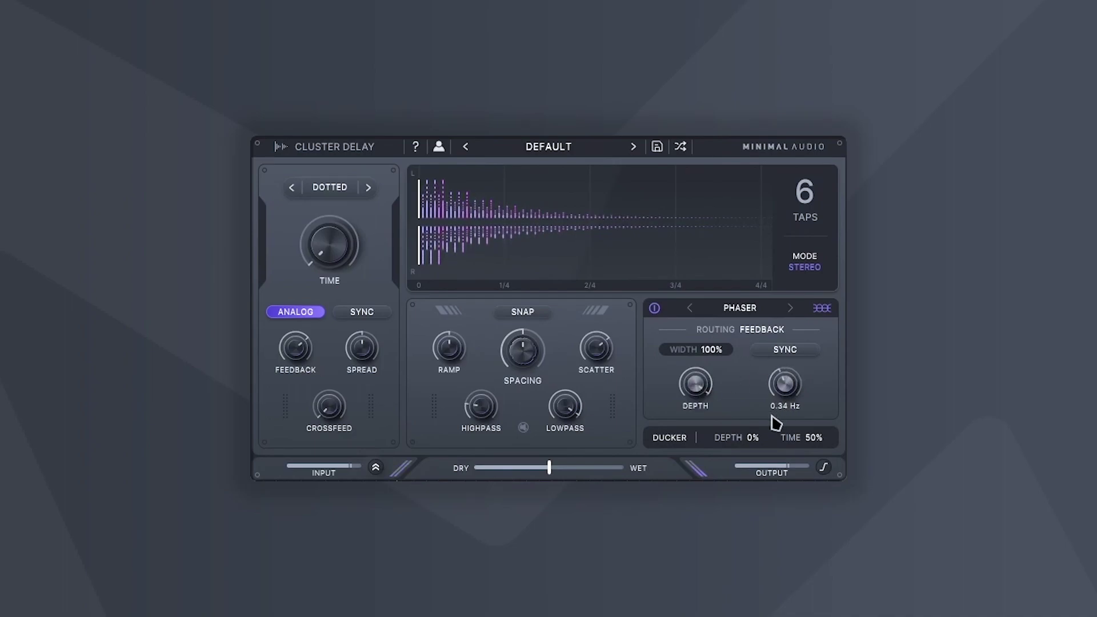
pyautogui.moveTo(325, 247); pyautogui.dragTo(324, 225)
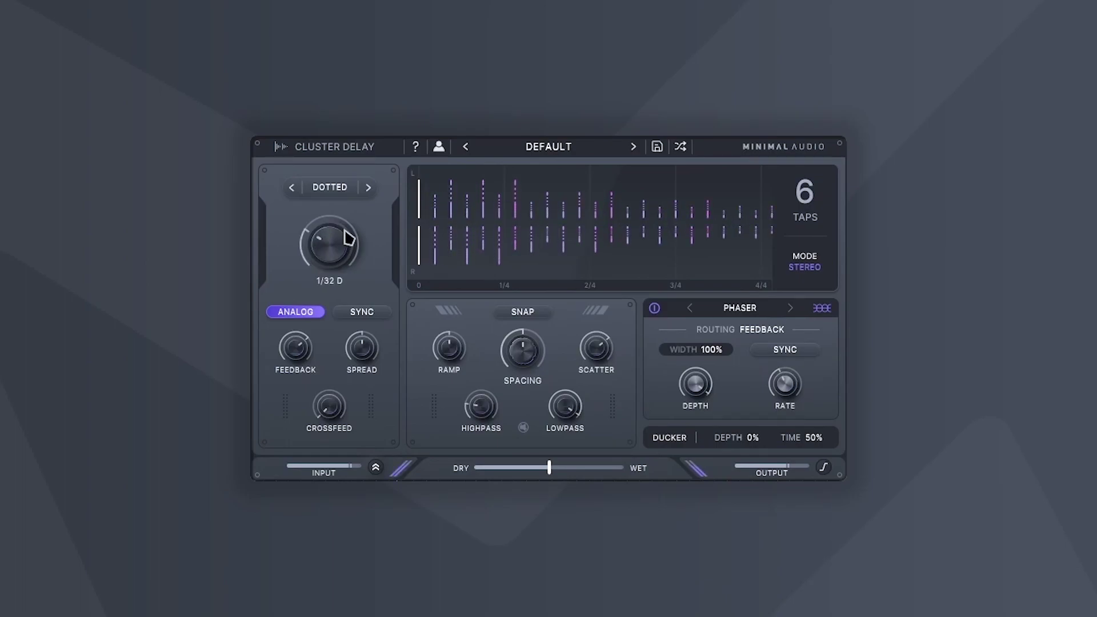
pyautogui.moveTo(780, 380); pyautogui.dragTo(752, 431)
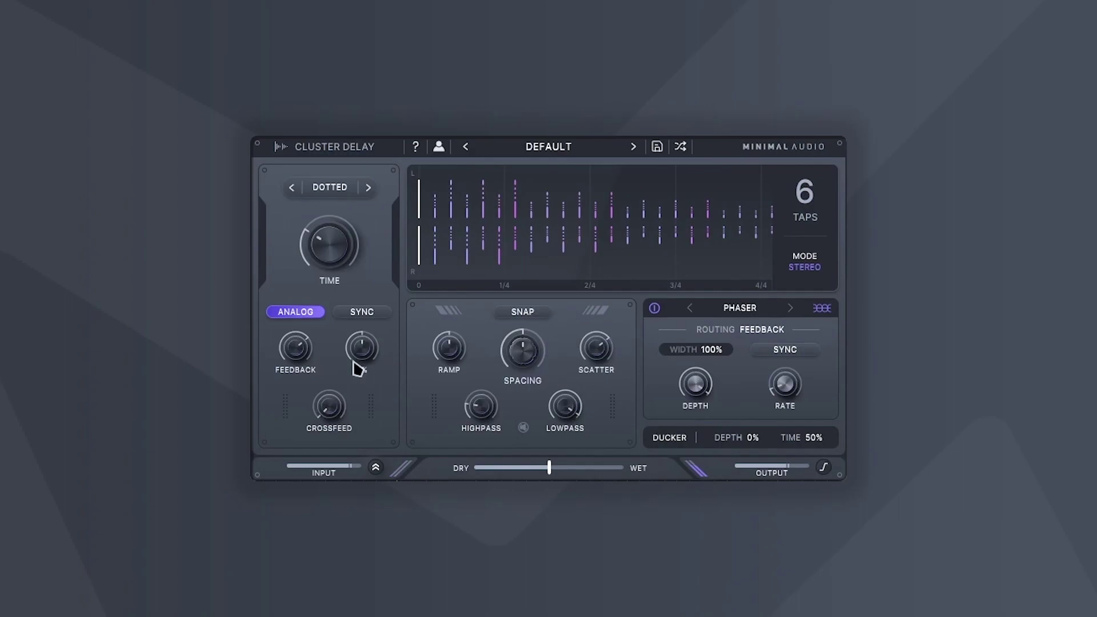
pyautogui.moveTo(288, 363)
pyautogui.mouseDown()
pyautogui.moveTo(273, 393)
pyautogui.moveTo(296, 352)
pyautogui.mouseUp()
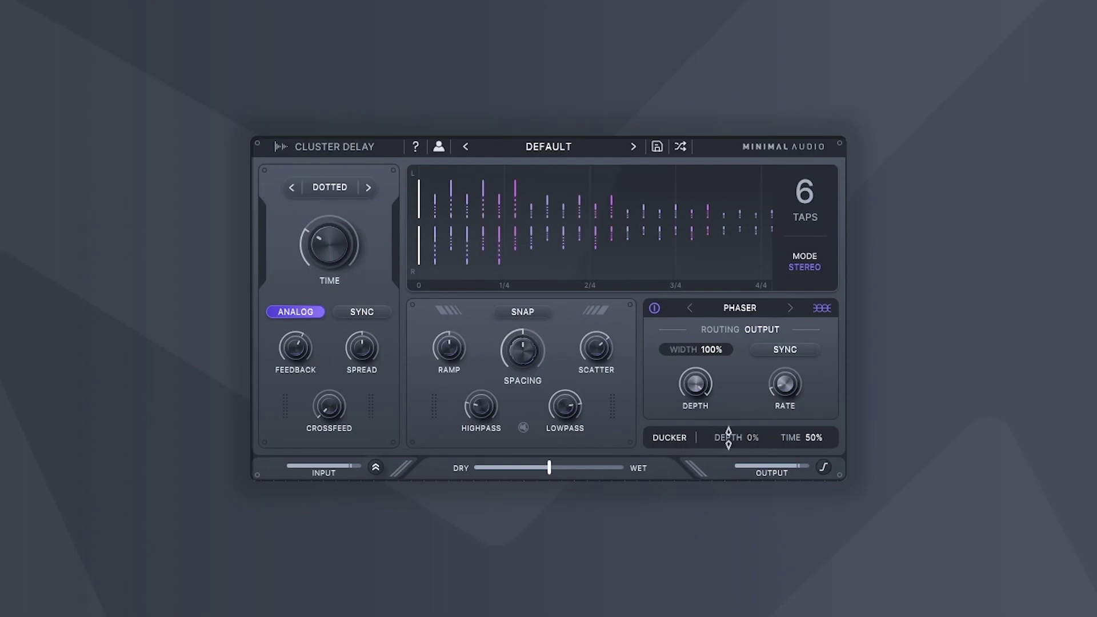
# Step: Raise the Ducker depth to 100%
pyautogui.moveTo(737, 437); pyautogui.dragTo(734, 343)
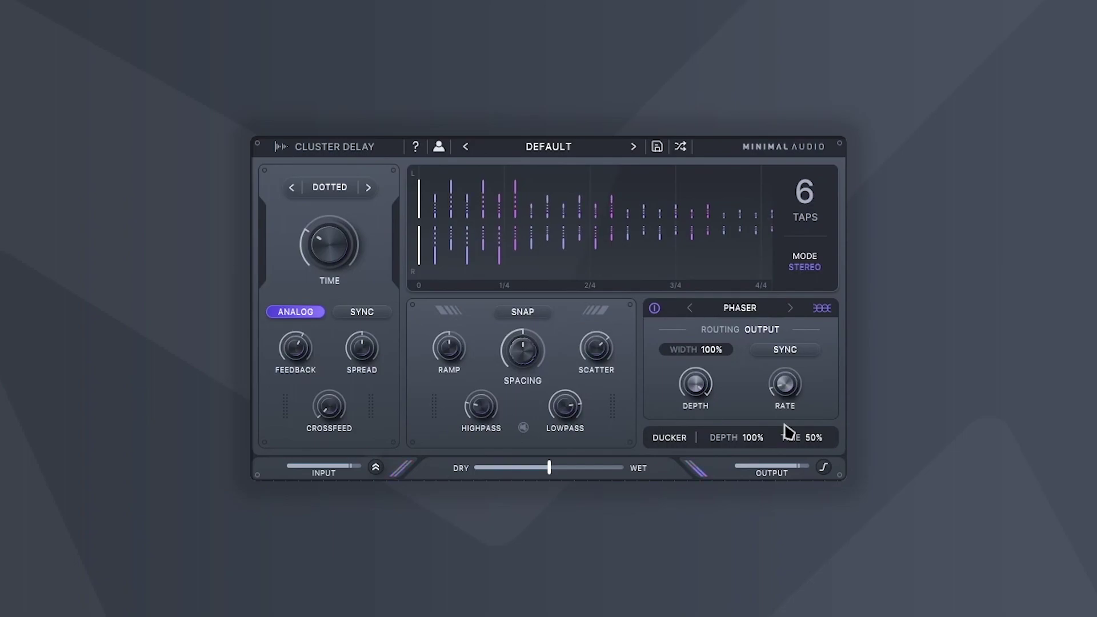
# Step: Try ducker time at 36% and 14% and depth at 76%, ending with depth at 0%
pyautogui.moveTo(289, 351)
pyautogui.moveTo(832, 438); pyautogui.dragTo(810, 476)
pyautogui.moveTo(754, 438); pyautogui.dragTo(747, 399)
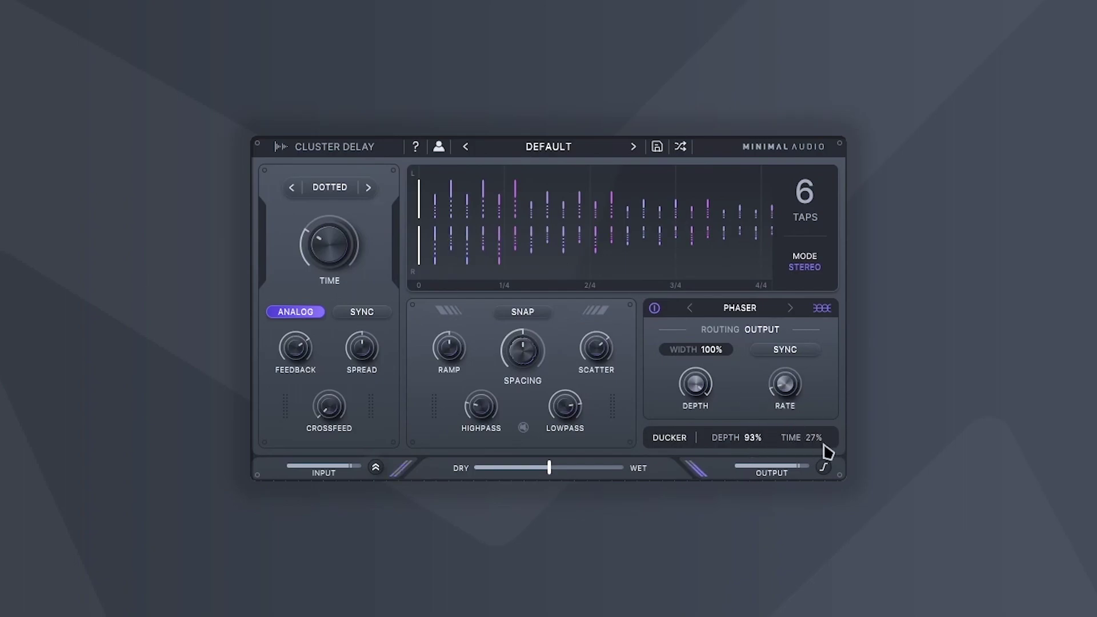
pyautogui.moveTo(817, 441); pyautogui.dragTo(804, 464)
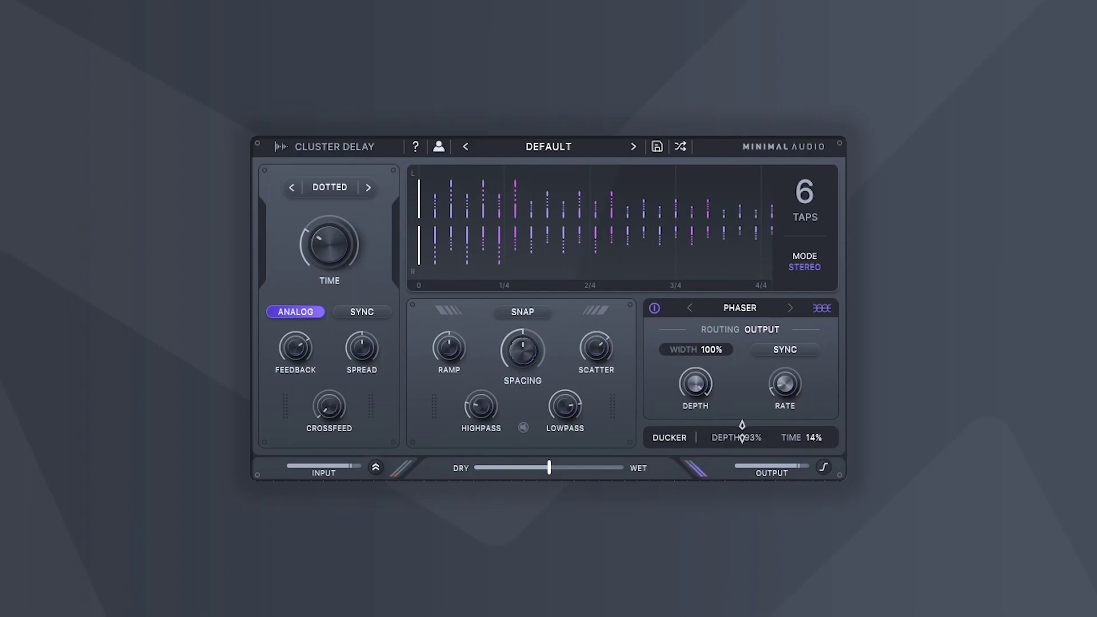
pyautogui.moveTo(742, 436); pyautogui.dragTo(738, 457)
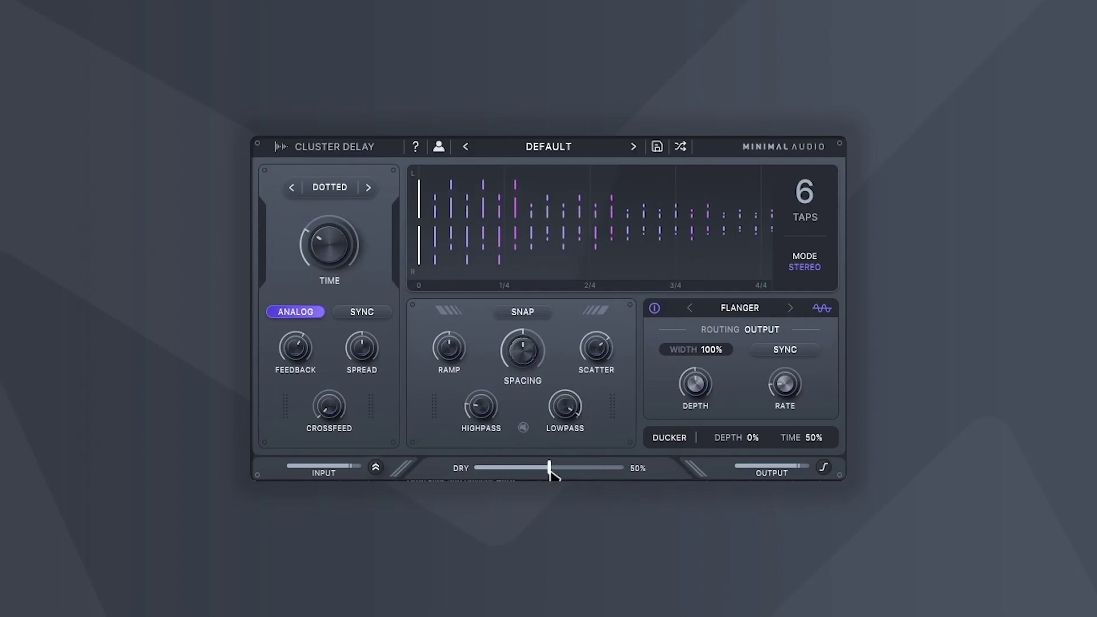
# Step: Set the dry/wet mix to about 47%, output gain to 12.0 dB, and enable the clipper
pyautogui.moveTo(553, 464)
pyautogui.moveTo(551, 466); pyautogui.dragTo(640, 448)
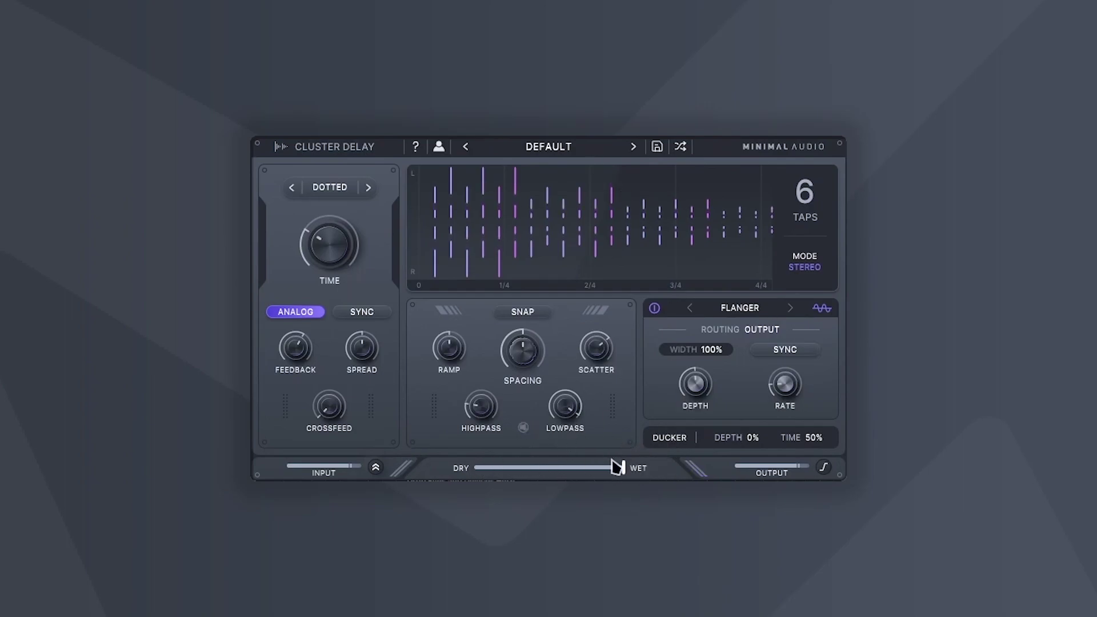
pyautogui.moveTo(617, 466); pyautogui.dragTo(543, 467)
pyautogui.moveTo(784, 475)
pyautogui.moveTo(795, 472)
pyautogui.mouseDown()
pyautogui.moveTo(809, 467)
pyautogui.moveTo(657, 474)
pyautogui.moveTo(799, 471)
pyautogui.mouseUp()
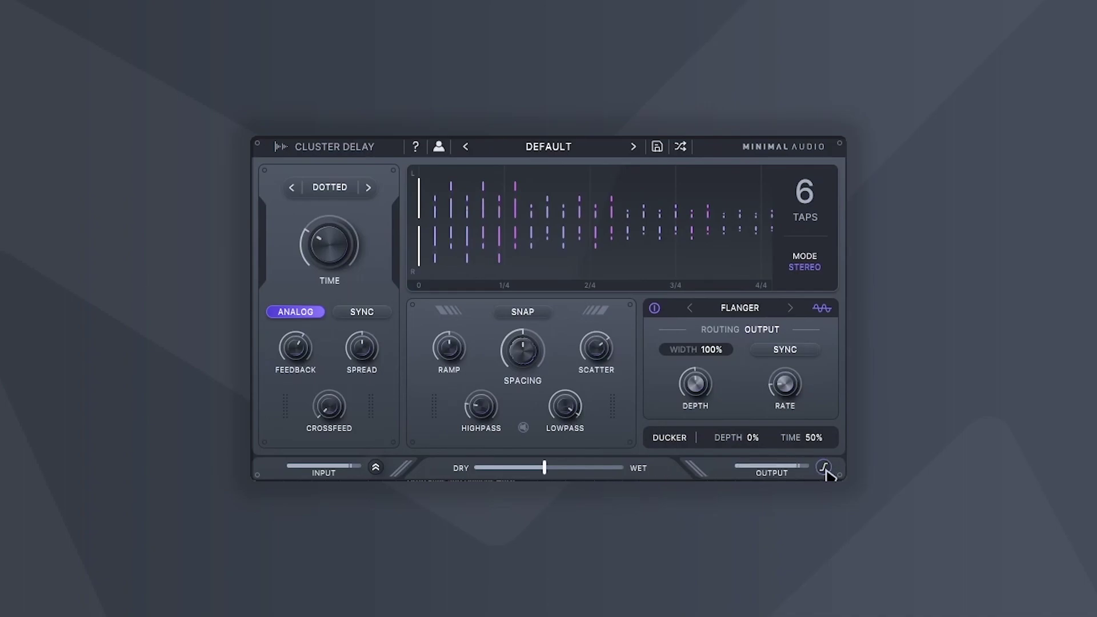
pyautogui.click(824, 468)
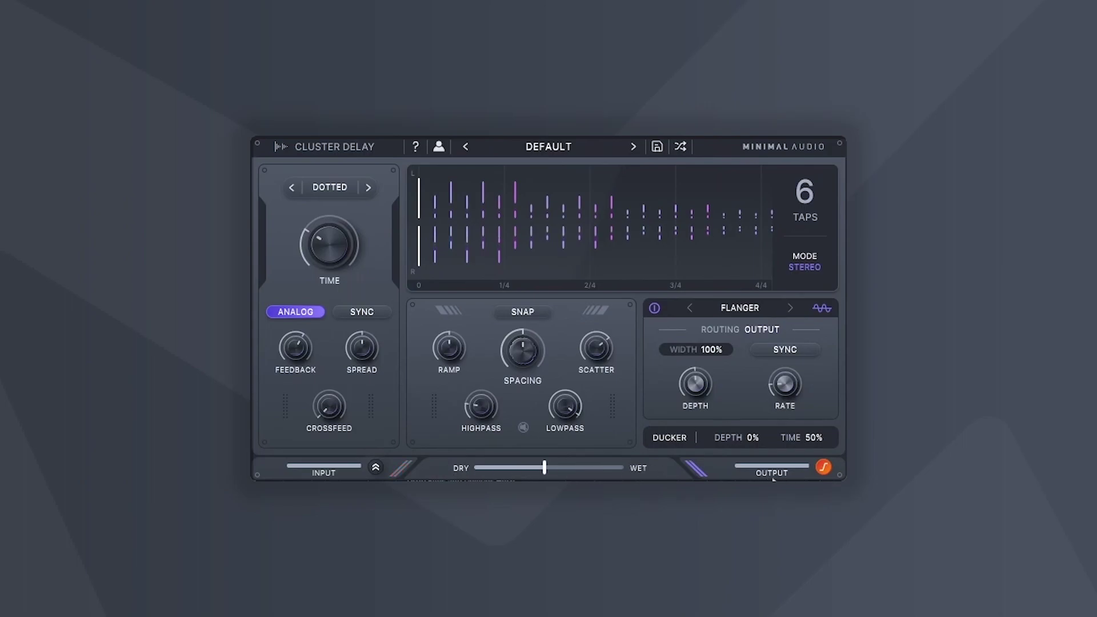
# Step: Reset the Cluster Delay INPUT gain to -0.0 dB and close its value edit box
pyautogui.doubleClick(354, 475)
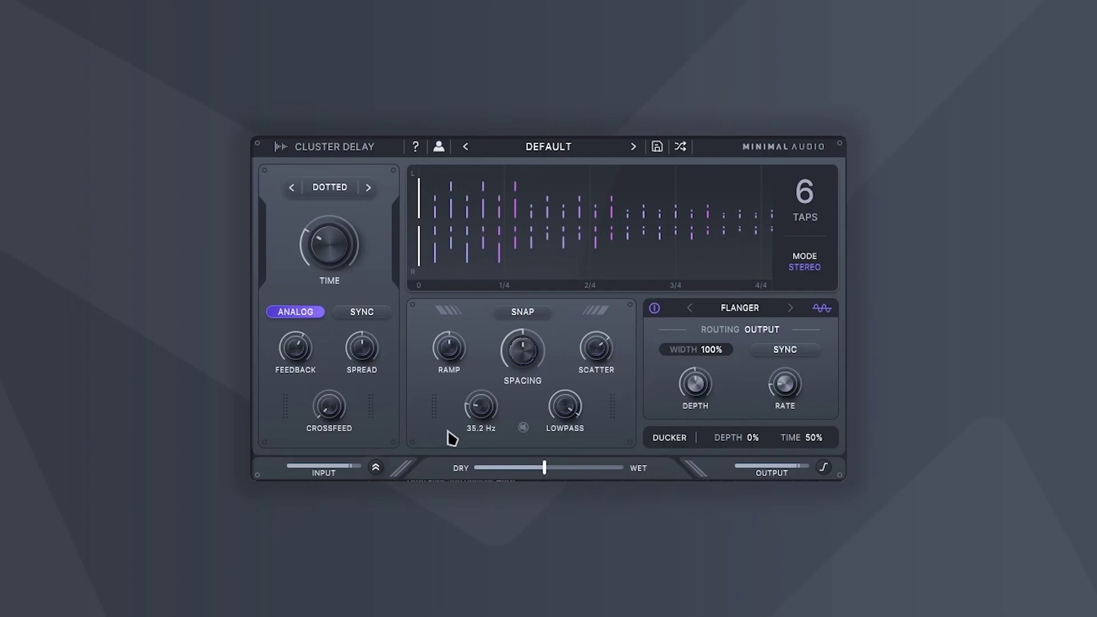
pyautogui.moveTo(337, 475)
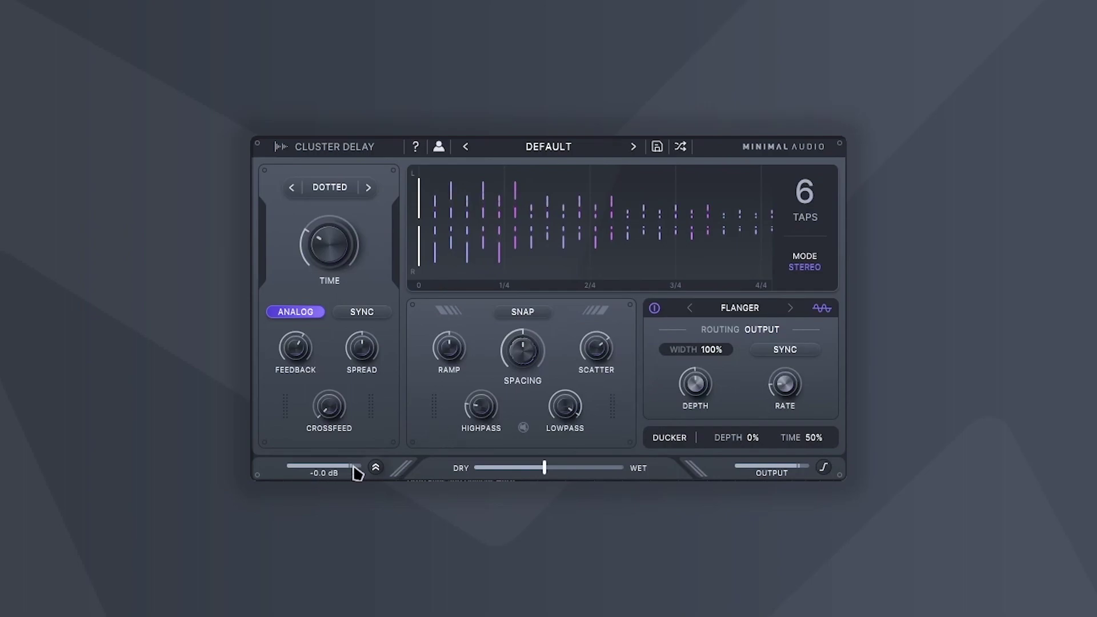
pyautogui.moveTo(357, 473)
pyautogui.mouseDown()
pyautogui.moveTo(325, 468)
pyautogui.moveTo(357, 469)
pyautogui.mouseUp()
pyautogui.click(348, 471)
pyautogui.click(382, 474)
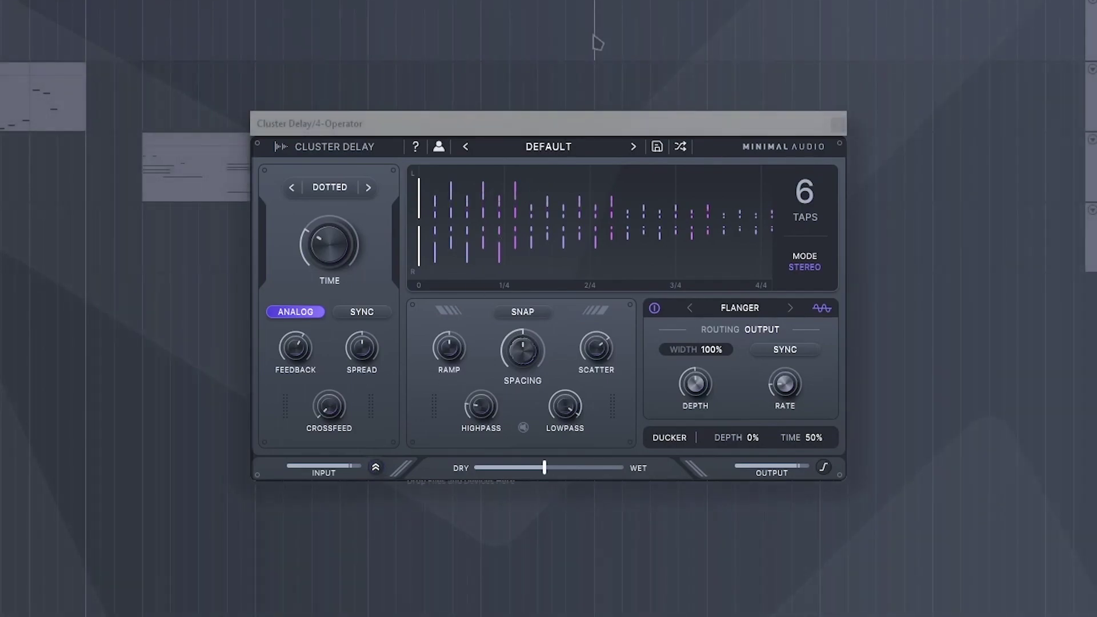
# Step: Paste a three-note clip and set the arrangement insert point
pyautogui.hotkey('ctrl', 'v')
pyautogui.scroll(5, 628, 57)
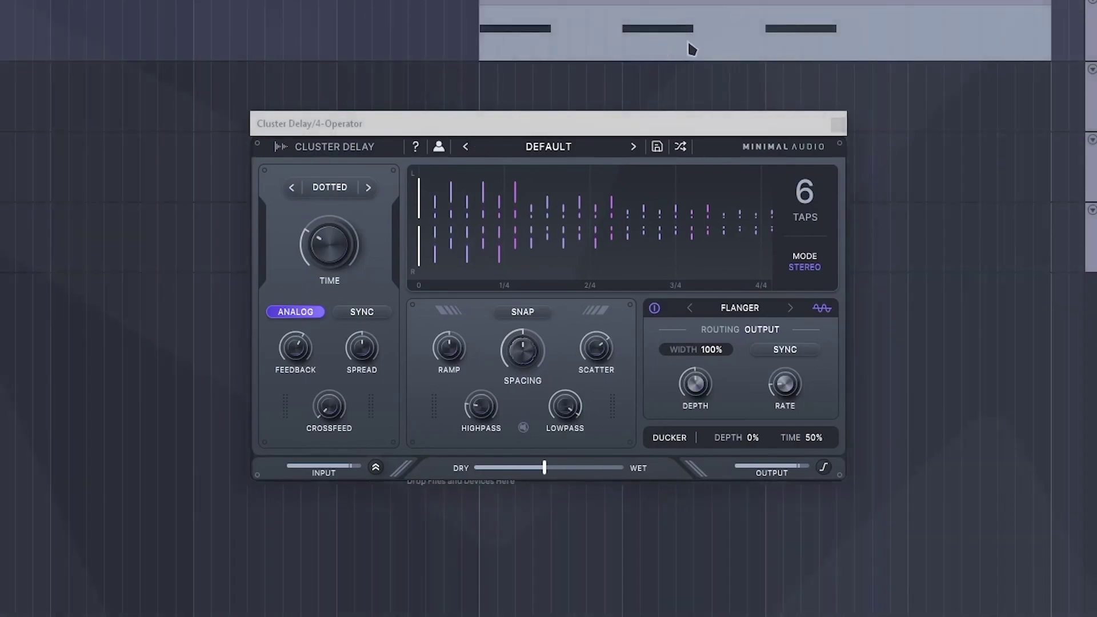
pyautogui.hscroll(2, 691, 44)
pyautogui.click(532, 51)
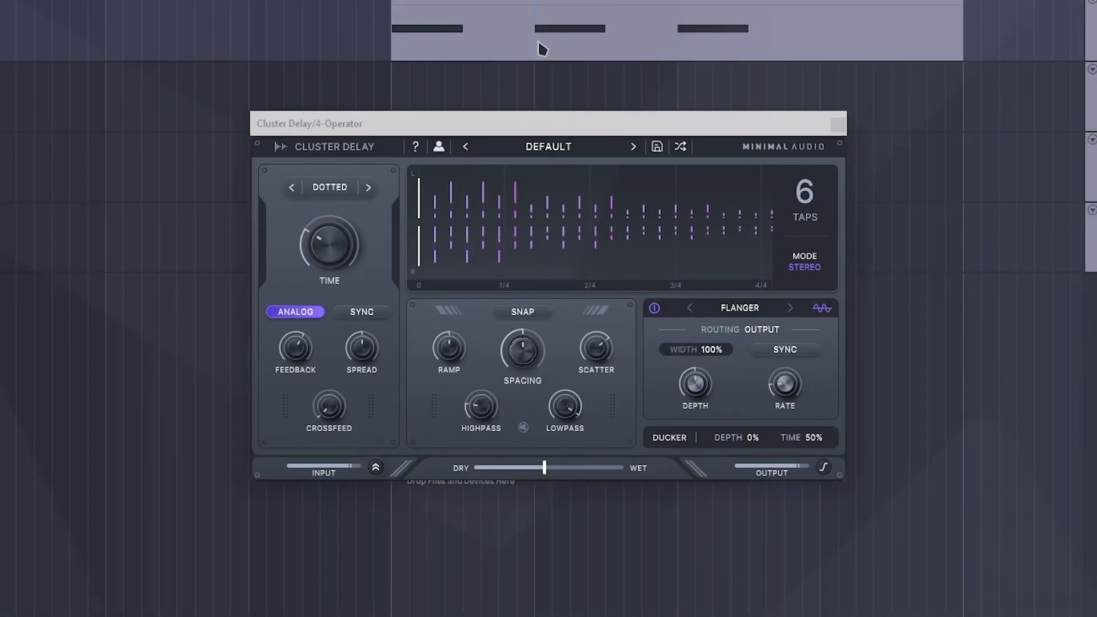
pyautogui.moveTo(503, 335)
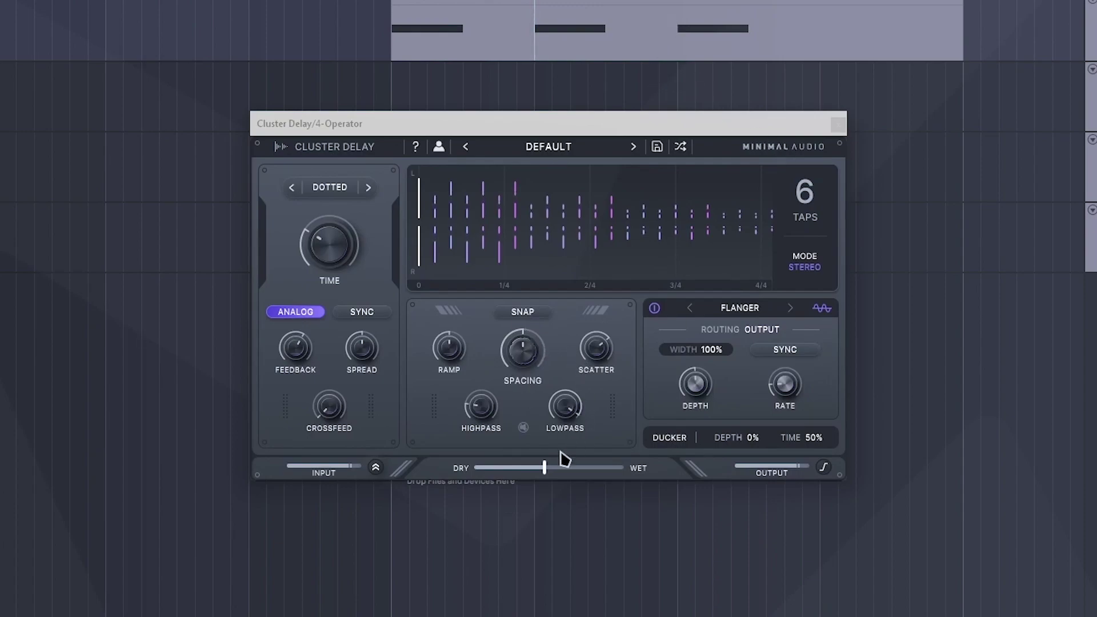
# Step: Automate the DRY/WET mix on the clip with breakpoints levelled at about 52%, checking playback
pyautogui.moveTo(545, 467); pyautogui.dragTo(549, 468)
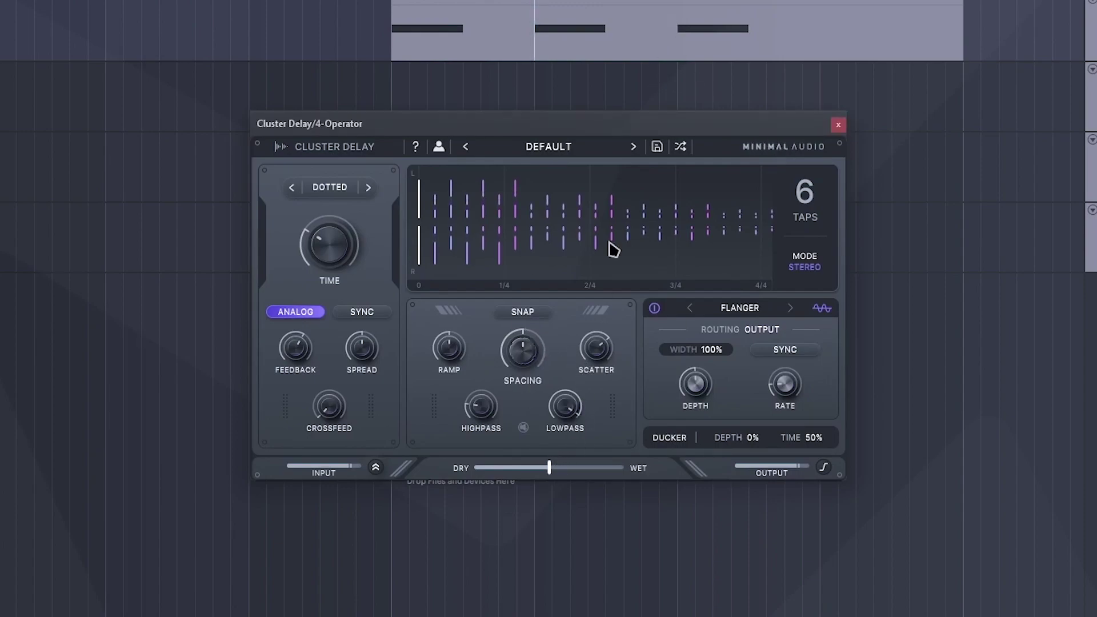
pyautogui.click(528, 32)
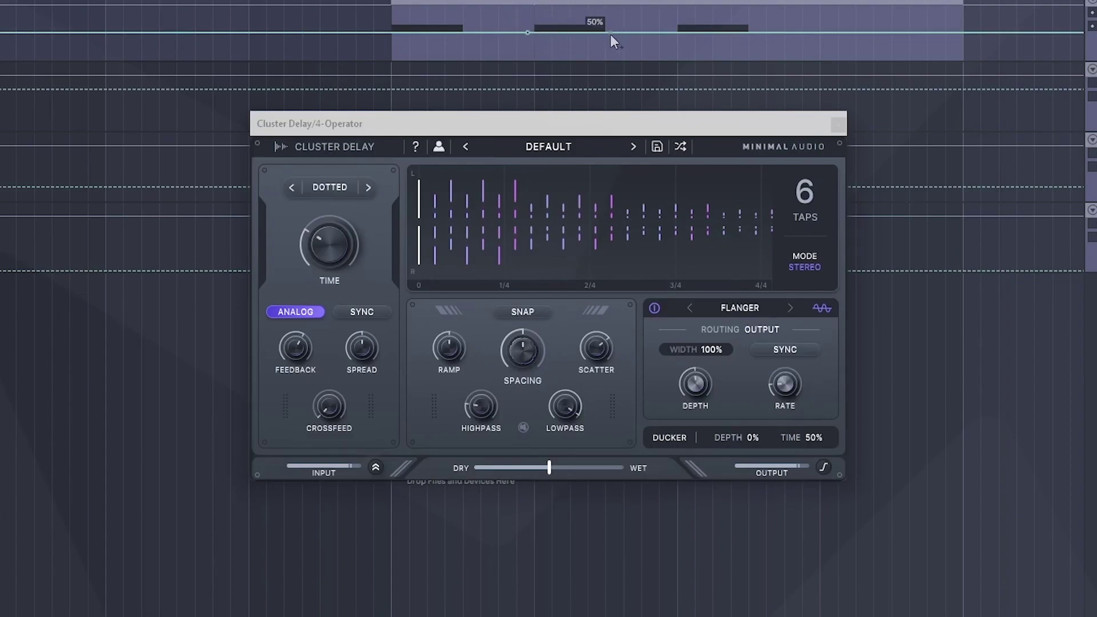
pyautogui.moveTo(679, 33); pyautogui.dragTo(679, 59)
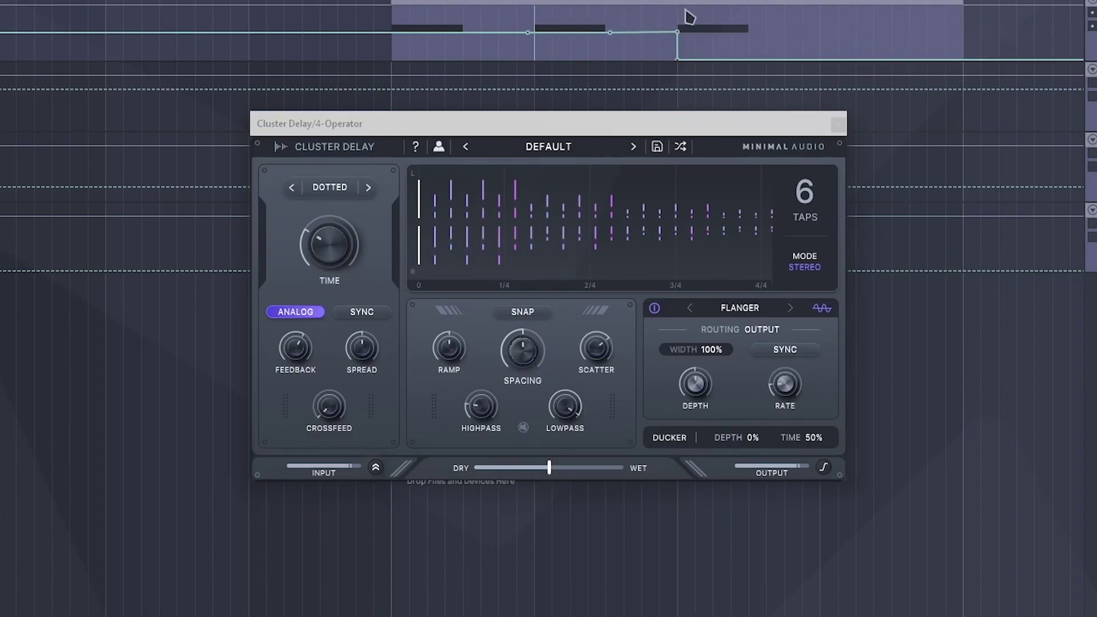
pyautogui.press('space')
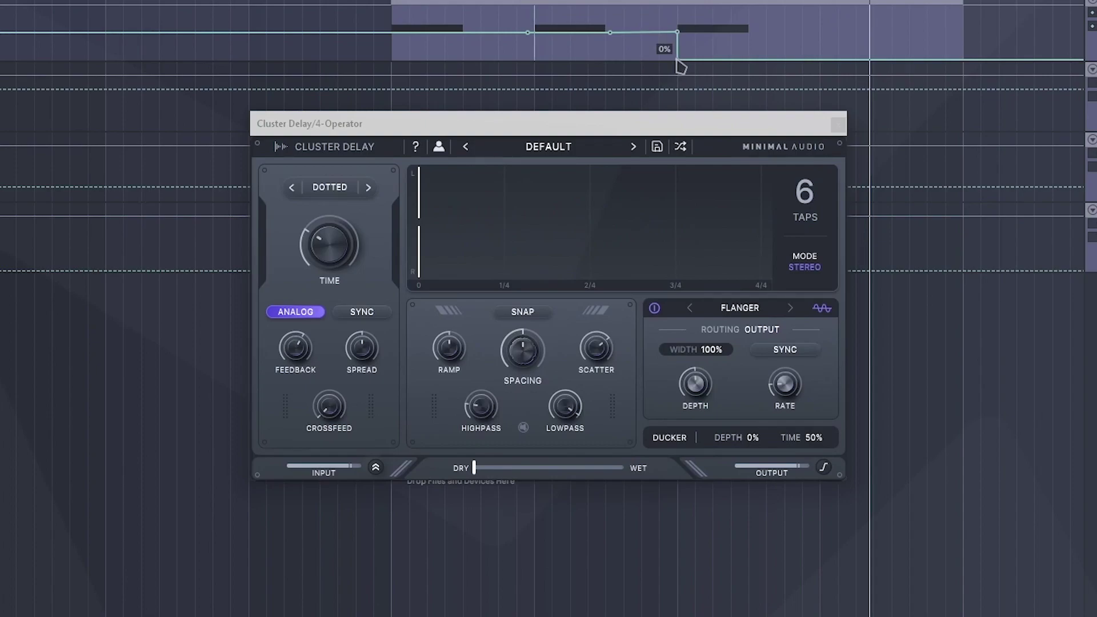
pyautogui.moveTo(677, 59); pyautogui.dragTo(674, 32)
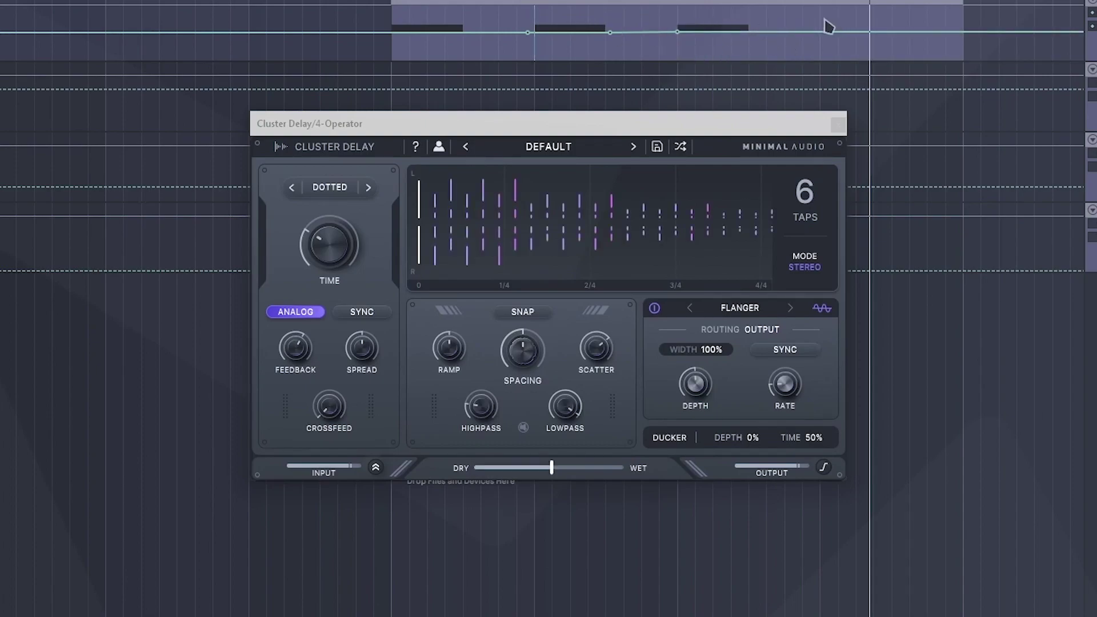
pyautogui.press('space')
pyautogui.press('space')
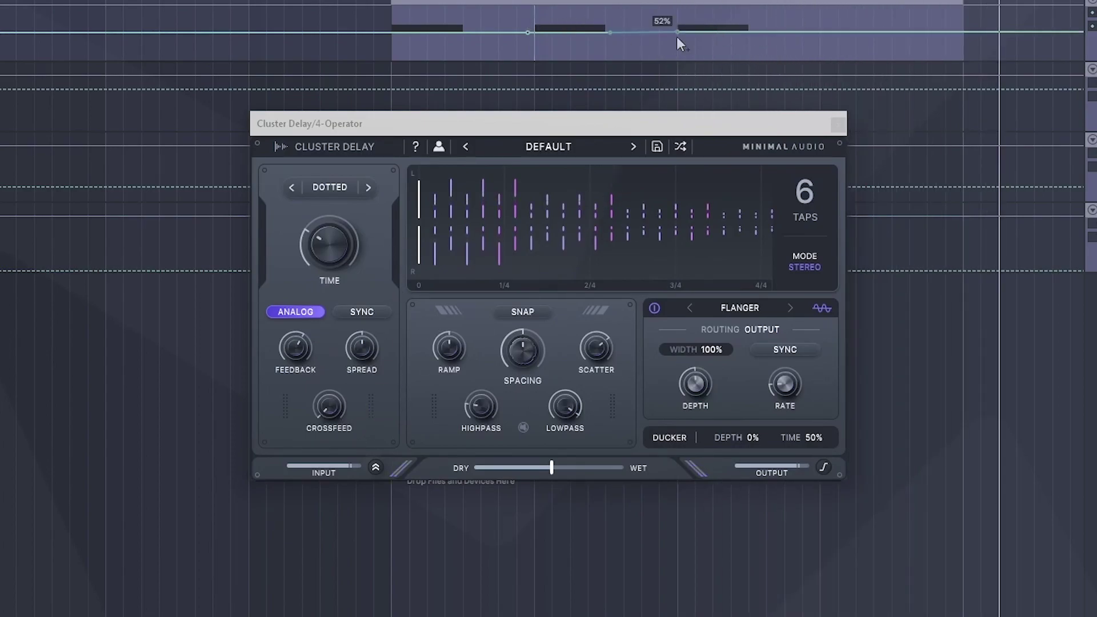
pyautogui.moveTo(677, 35); pyautogui.dragTo(678, 30)
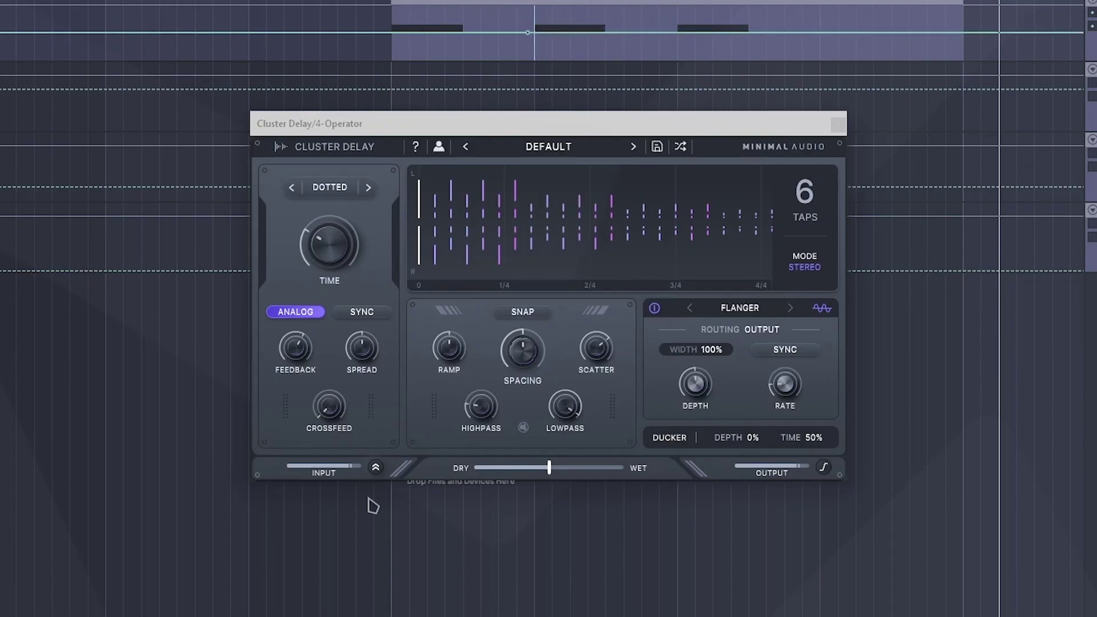
# Step: Switch the input into send mode and pick the INPUT gain for automation
pyautogui.click(375, 468)
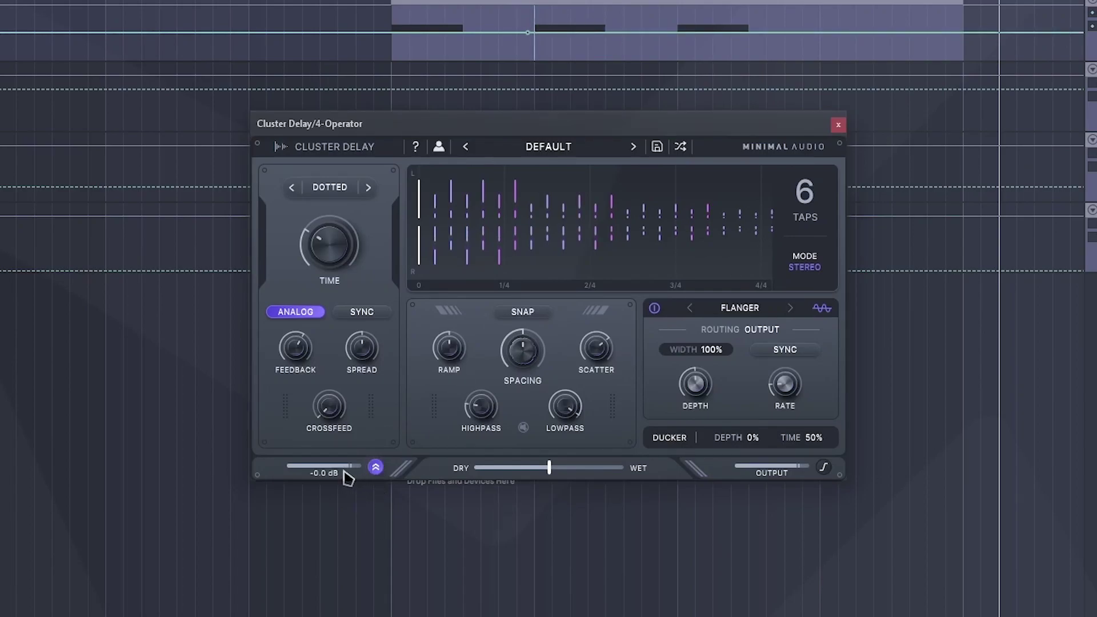
pyautogui.moveTo(338, 477); pyautogui.dragTo(308, 470)
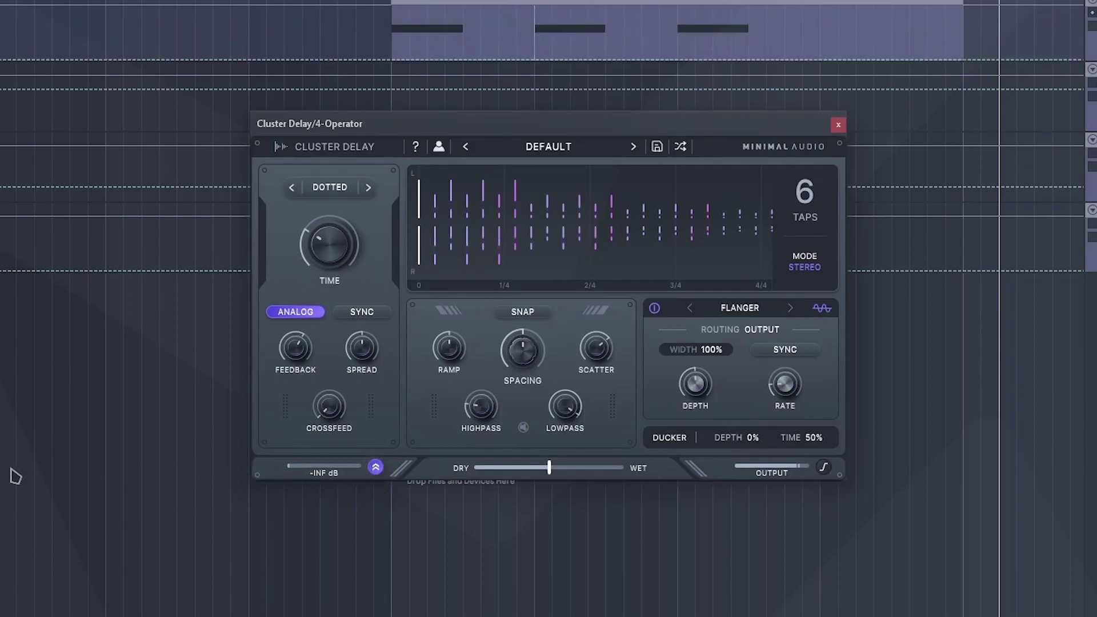
pyautogui.click(399, 32)
pyautogui.press('space')
# Step: Draw an input gain automation step over the clip's middle note, then return to the select tool
pyautogui.moveTo(454, 342)
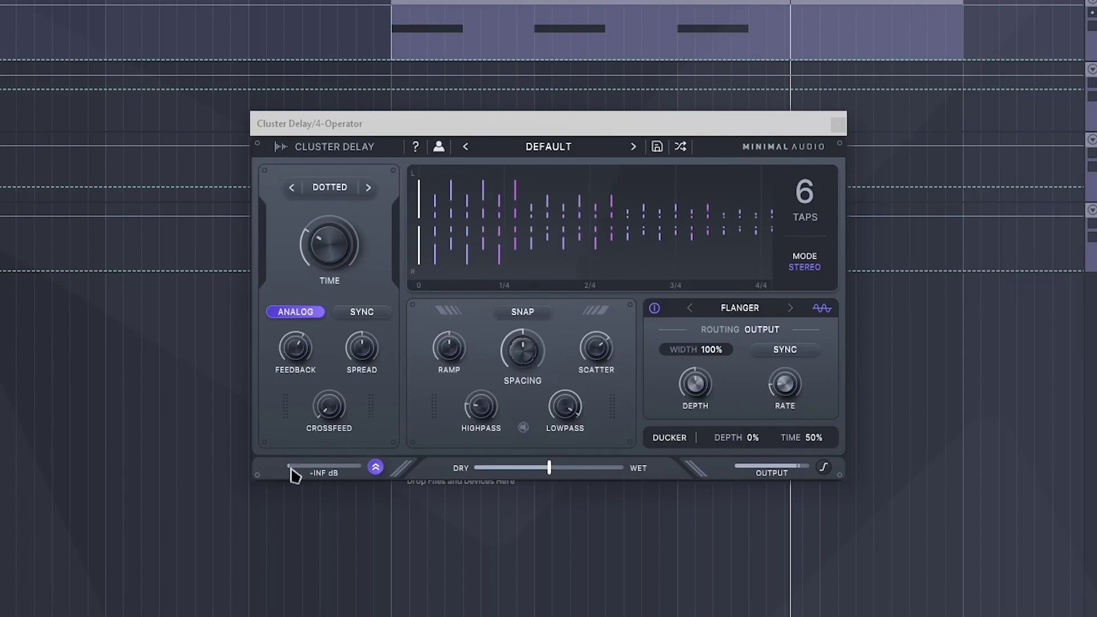
pyautogui.click(313, 467)
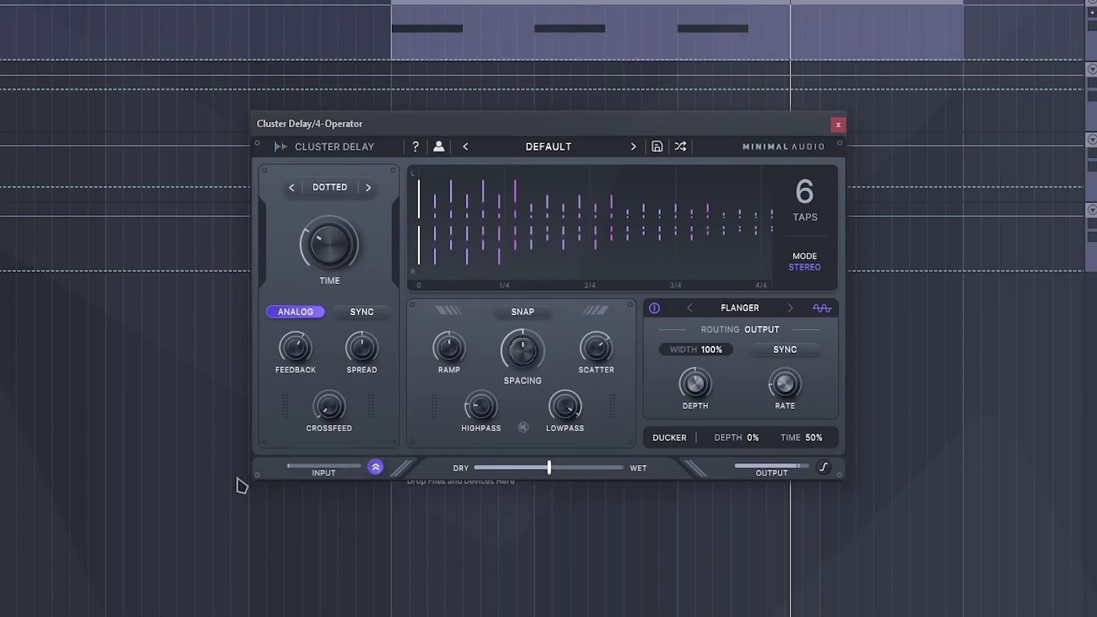
pyautogui.moveTo(542, 22)
pyautogui.mouseDown()
pyautogui.moveTo(605, 19)
pyautogui.moveTo(551, 23)
pyautogui.moveTo(598, 20)
pyautogui.moveTo(566, 17)
pyautogui.mouseUp()
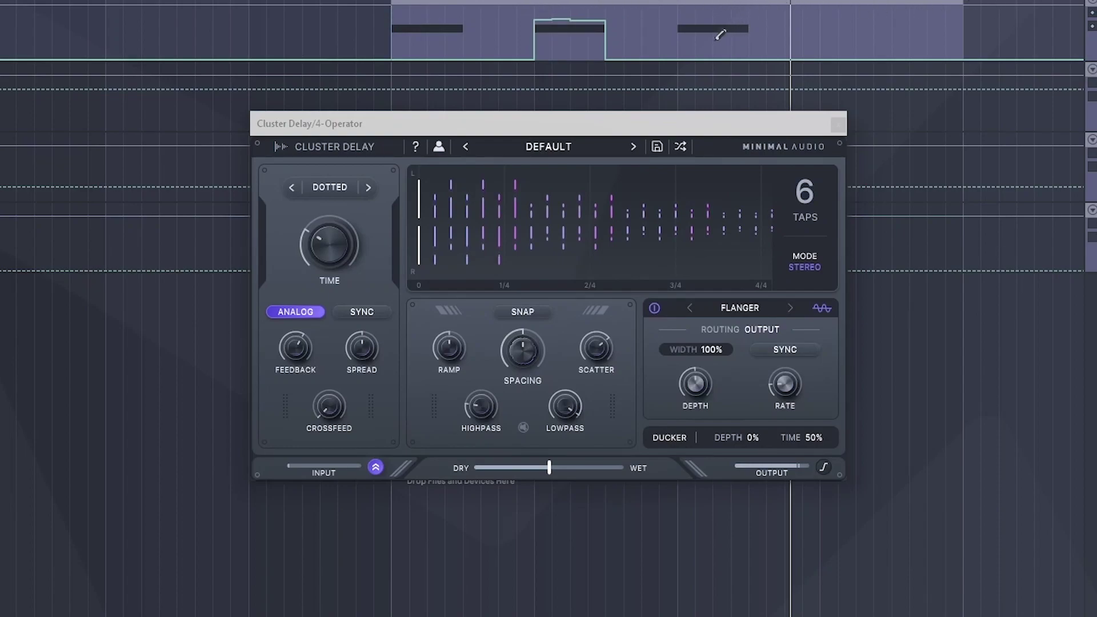
pyautogui.press('b')
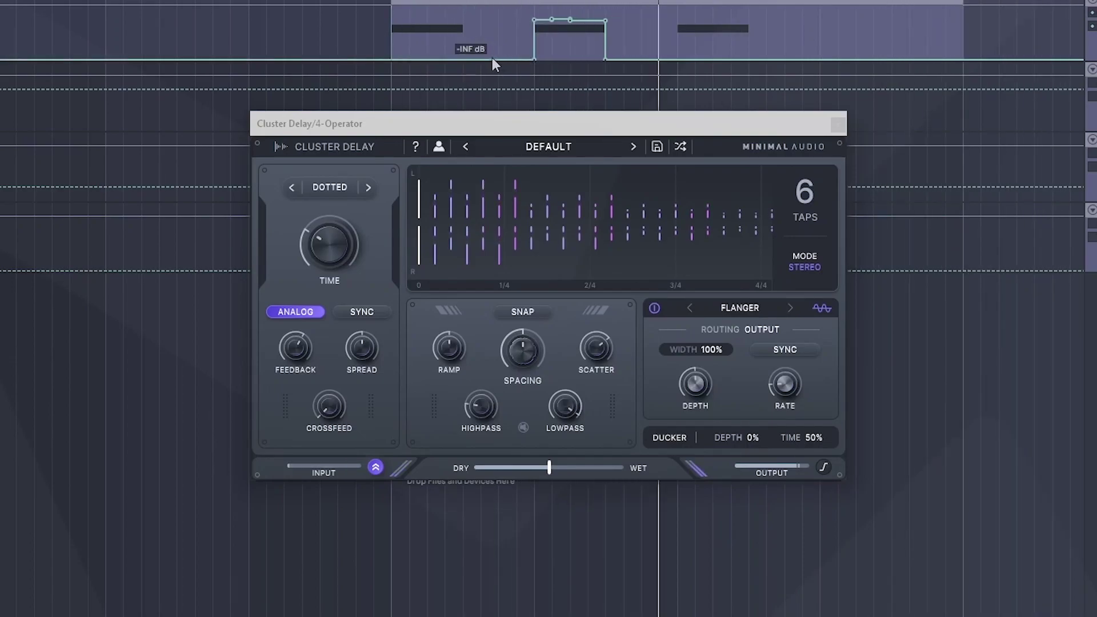
pyautogui.scroll(-5, 661, 50)
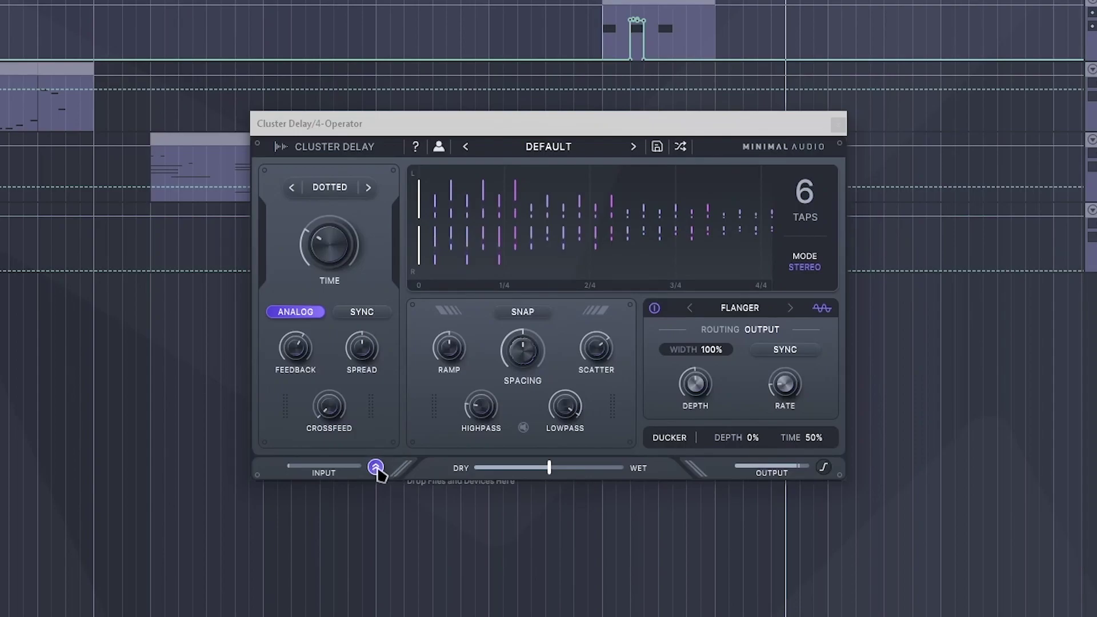
pyautogui.click(376, 468)
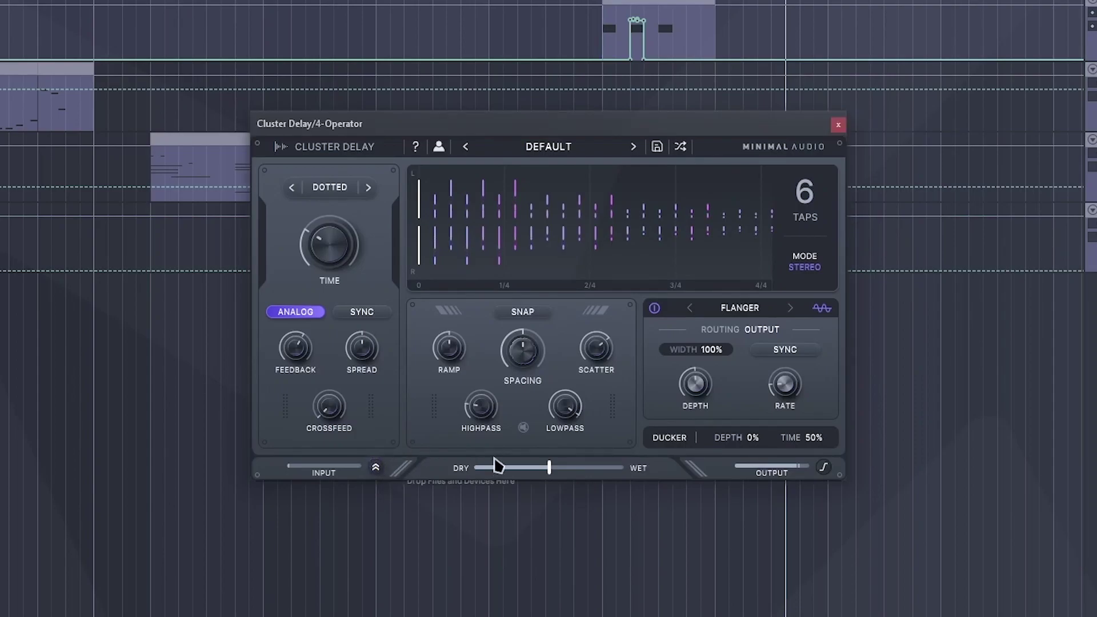